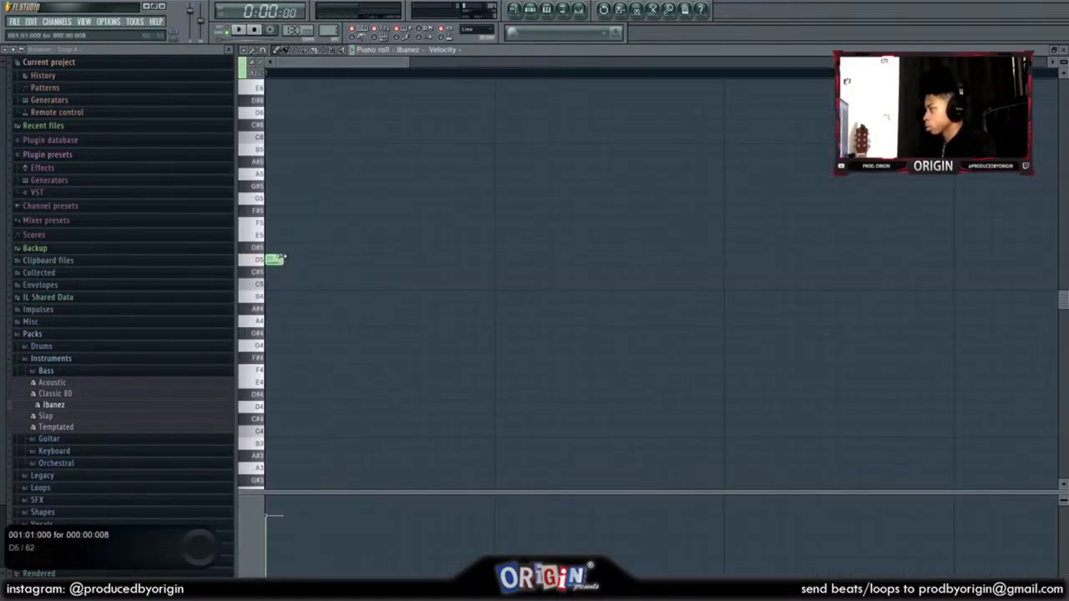
Step: Lengthen the opening D5 bass note to half a bar and raise it to D6
{"action": "left_click_drag", "start_coordinate": [282, 259], "coordinate": [749, 310]}
{"action": "key", "text": "ctrl+Up"}
{"action": "key", "text": "ctrl+Up"}
{"action": "key", "text": "ctrl+Up"}
{"action": "key", "text": "space"}
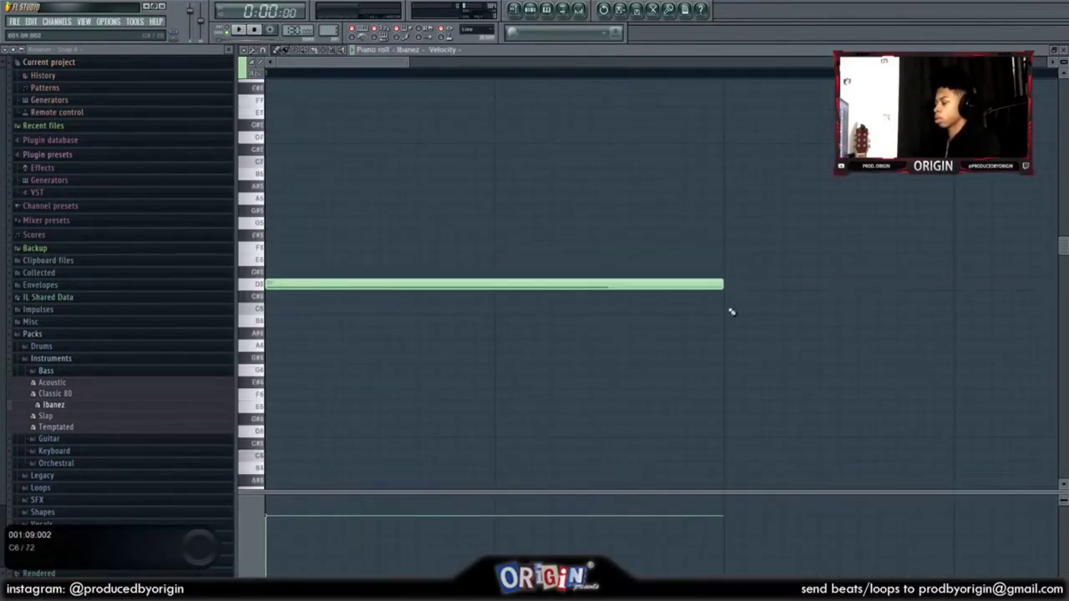
Step: Audition the opening bass note in different octaves, settling it on D7
{"action": "key", "text": "space"}
{"action": "key", "text": "space"}
{"action": "scroll", "coordinate": [334, 76], "scroll_direction": "down", "scroll_amount": 6}
{"action": "key", "text": "space"}
{"action": "key", "text": "ctrl+Down"}
{"action": "key", "text": "space"}
{"action": "key", "text": "space"}
{"action": "key", "text": "ctrl+Down"}
{"action": "key", "text": "space"}
{"action": "key", "text": "space"}
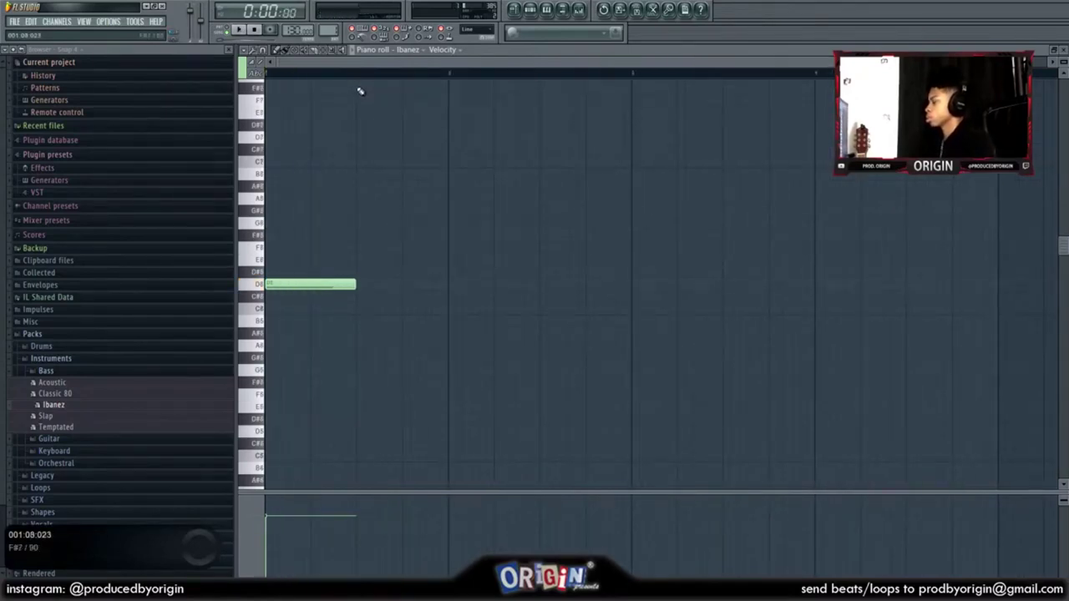
{"action": "key", "text": "space"}
{"action": "key", "text": "space"}
{"action": "left_click", "coordinate": [580, 287]}
{"action": "key", "text": "space"}
{"action": "right_click", "coordinate": [579, 289]}
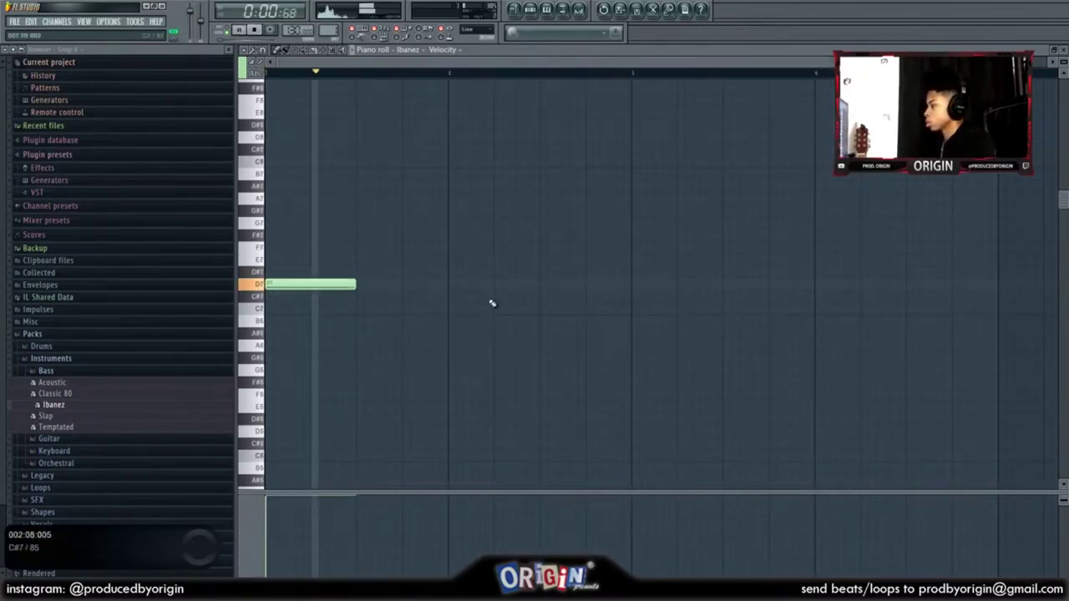
Step: Add a quarter-bar B6 note ending at bar 3, followed by a half-bar C#7 note starting on bar 3
{"action": "key", "text": "space"}
{"action": "left_click", "coordinate": [587, 322]}
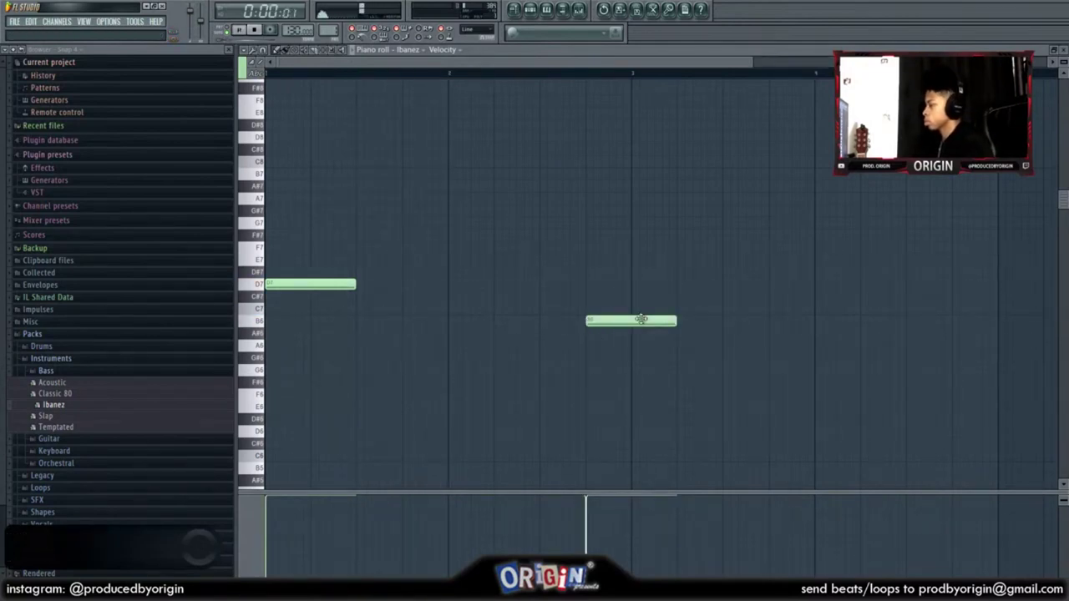
{"action": "left_click", "coordinate": [661, 298]}
{"action": "left_click_drag", "start_coordinate": [662, 299], "coordinate": [631, 322]}
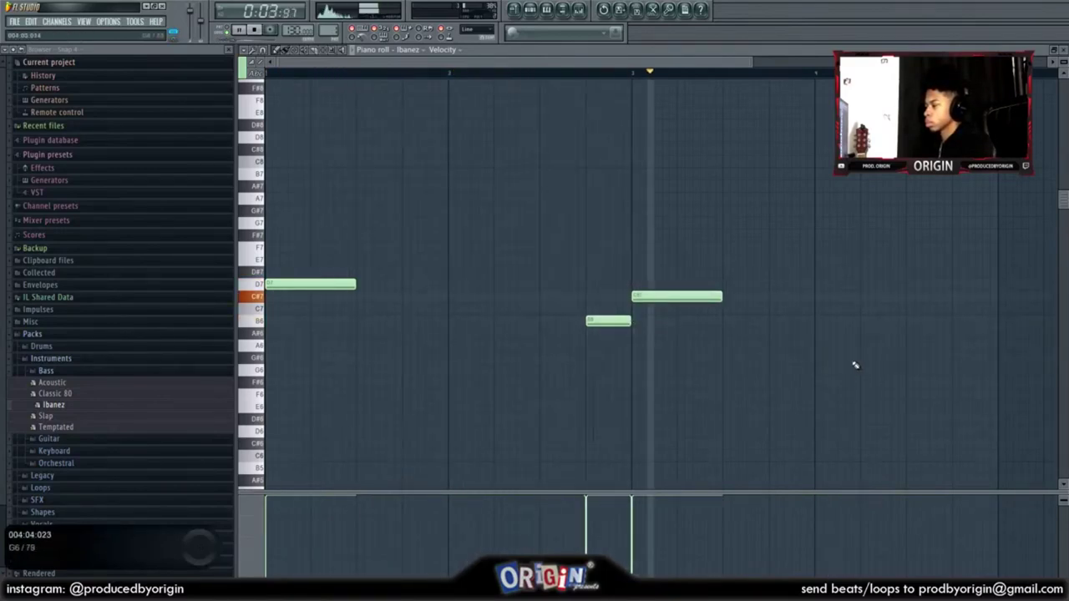
{"action": "key", "text": "space"}
Step: Replace the C#7 note at bar 3 with an F#7 note half a bar long
{"action": "left_click", "coordinate": [652, 272]}
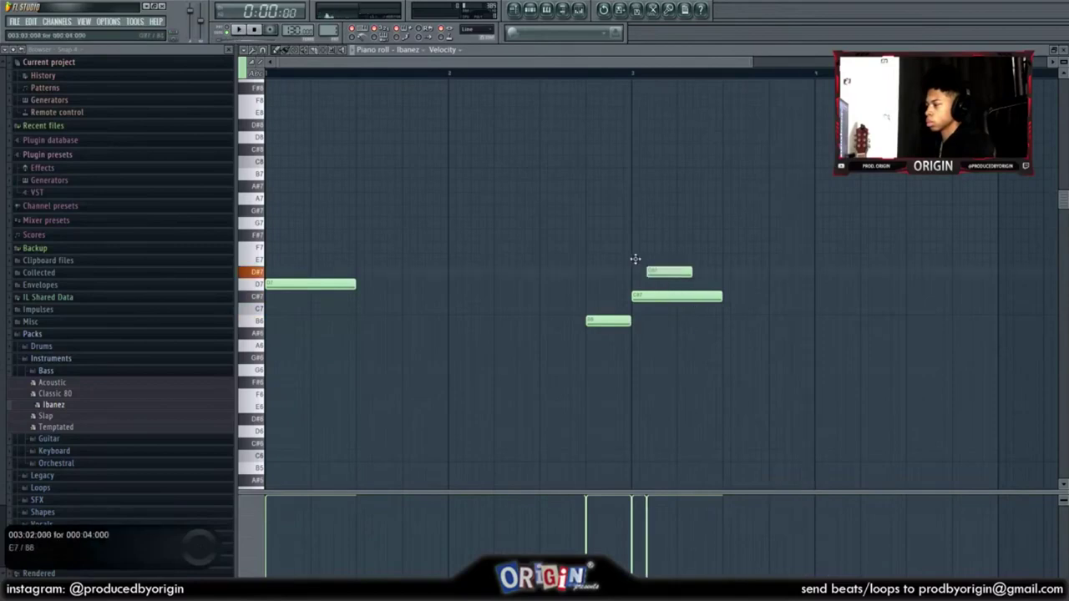
{"action": "left_click_drag", "start_coordinate": [634, 259], "coordinate": [631, 246]}
{"action": "key", "text": "space"}
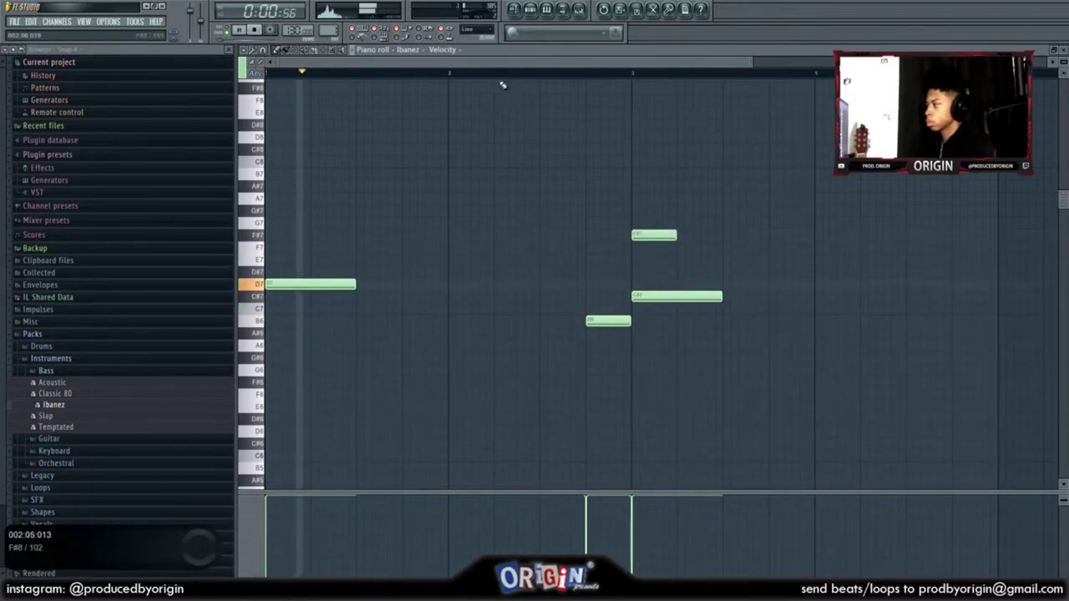
{"action": "right_click", "coordinate": [687, 296]}
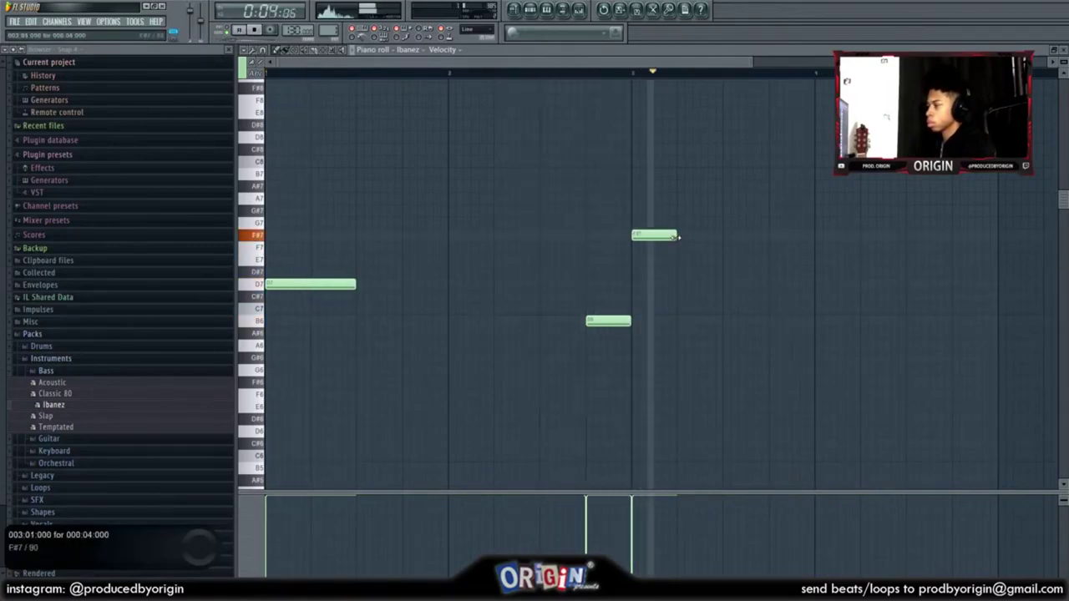
{"action": "left_click_drag", "start_coordinate": [676, 237], "coordinate": [721, 234]}
{"action": "key", "text": "space"}
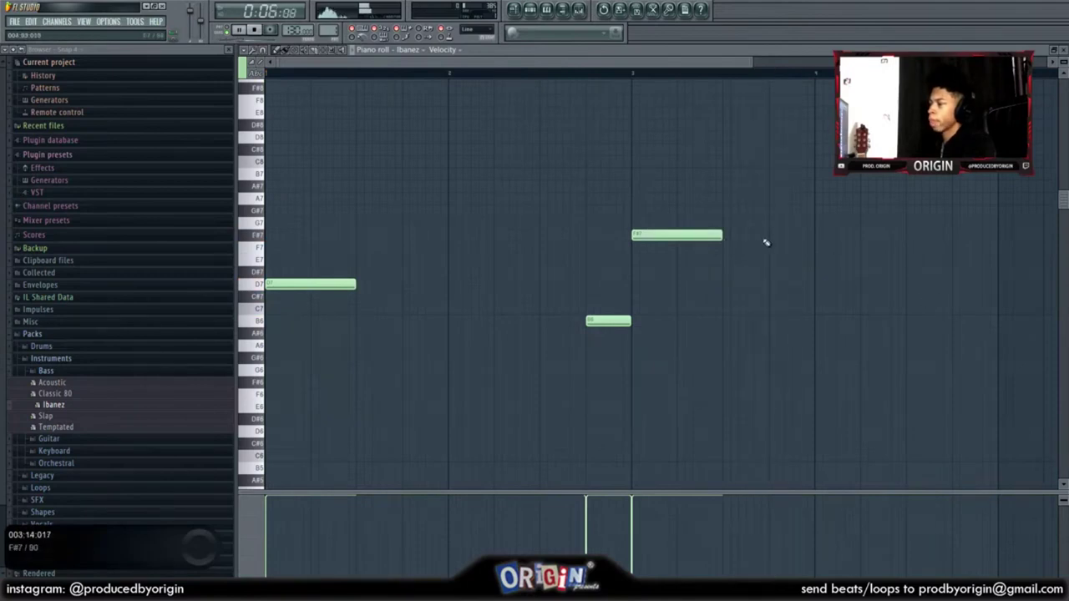
Step: Extend the notes with legato so the phrase fills four bars, and duplicate the phrase through bar 8
{"action": "left_click", "coordinate": [1004, 88]}
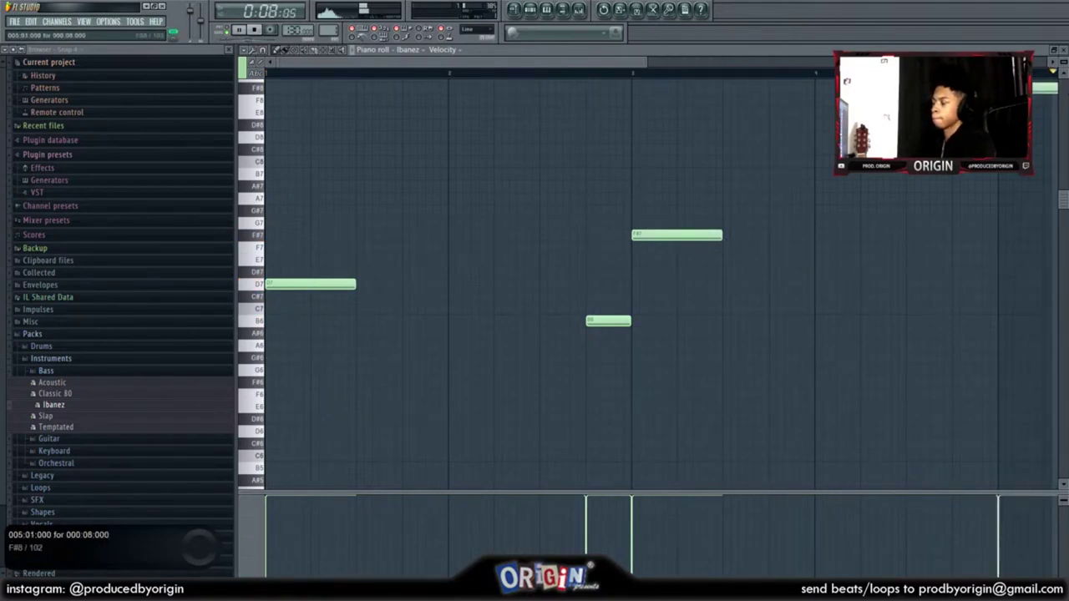
{"action": "key", "text": "ctrl+l"}
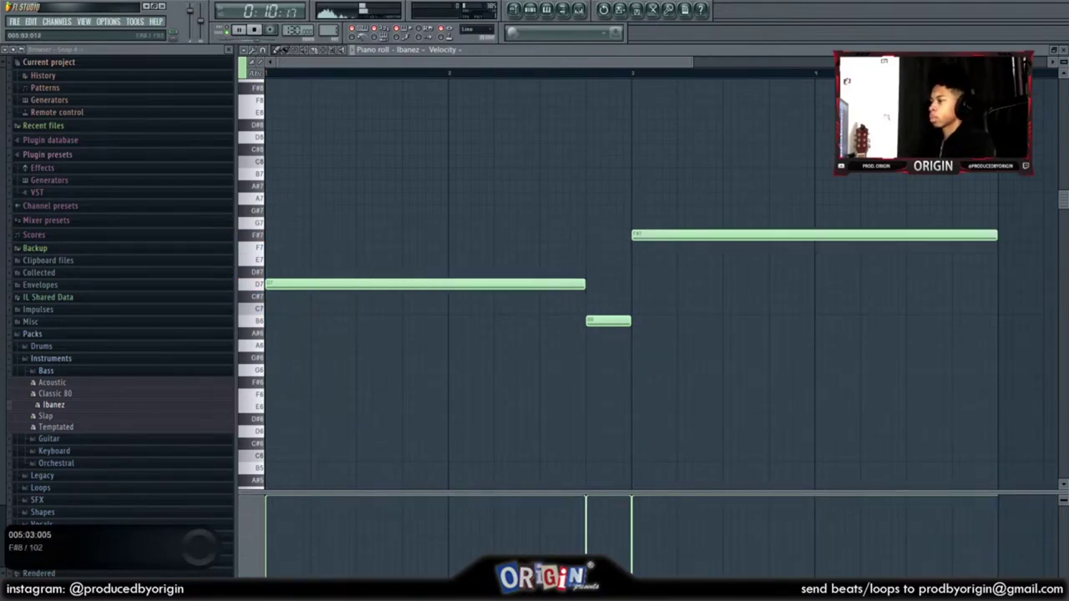
{"action": "key", "text": "ctrl+a"}
{"action": "key", "text": "ctrl+b"}
{"action": "scroll", "coordinate": [725, 137], "scroll_direction": "down", "scroll_amount": 3}
{"action": "key", "text": "ctrl+d"}
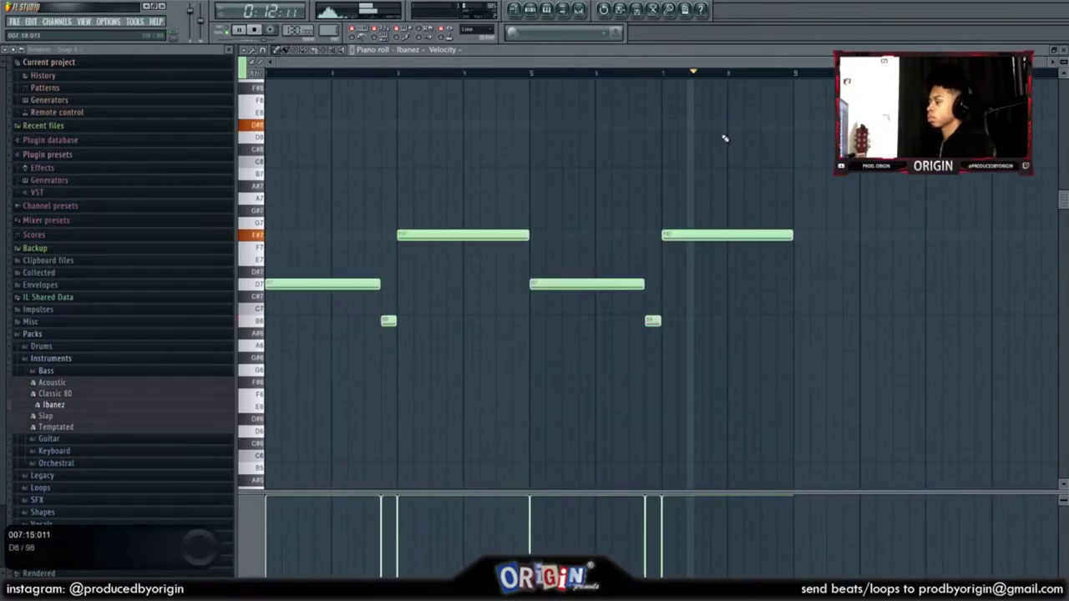
Step: Transpose the whole bass line down four octaves and close the piano roll
{"action": "key", "text": "ctrl+Down"}
{"action": "key", "text": "ctrl+Down"}
{"action": "key", "text": "ctrl+Down"}
{"action": "key", "text": "ctrl+Down"}
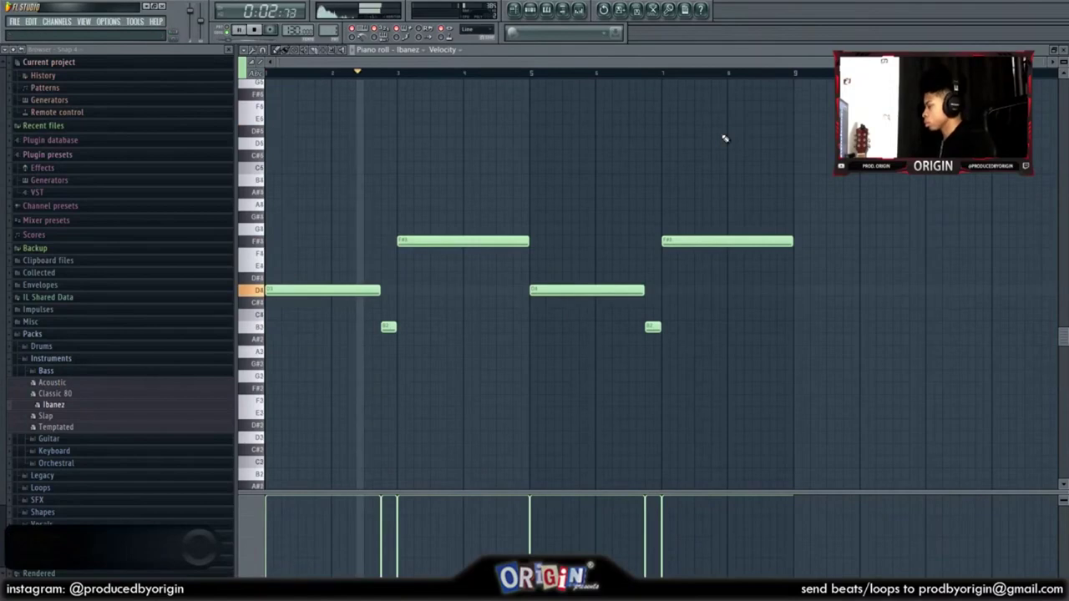
{"action": "left_click", "coordinate": [1063, 50]}
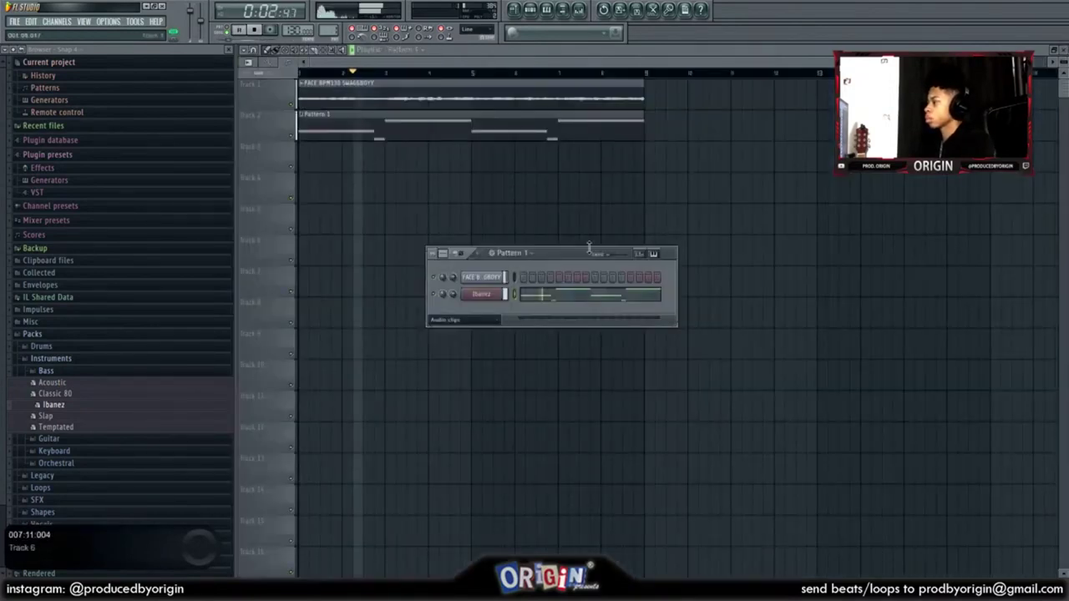
Step: Link the Ibanez bass channel to mixer insert 2
{"action": "left_click", "coordinate": [256, 30]}
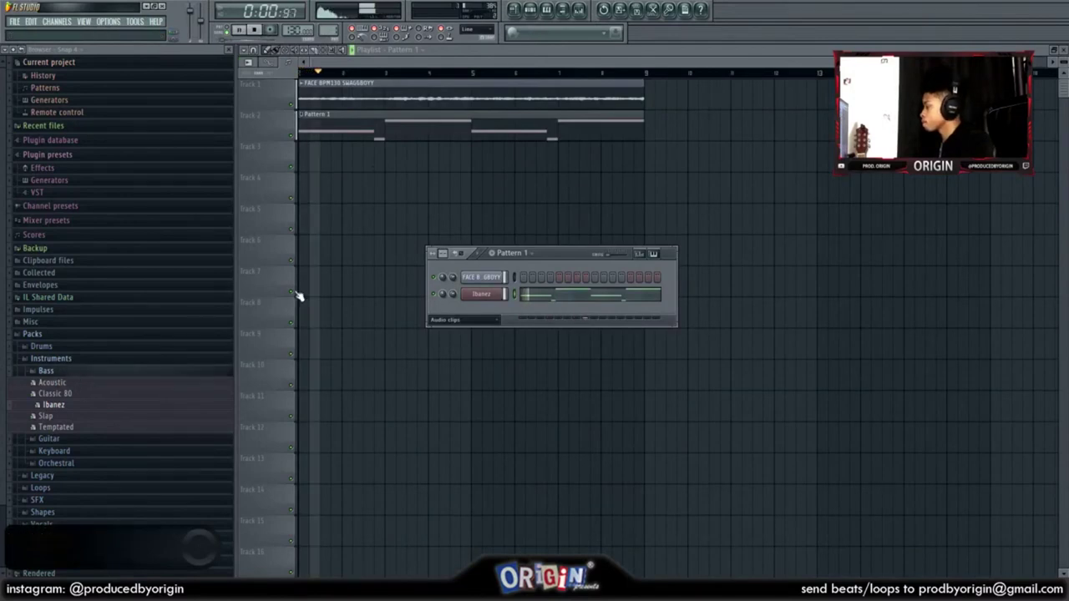
{"action": "left_click", "coordinate": [578, 9]}
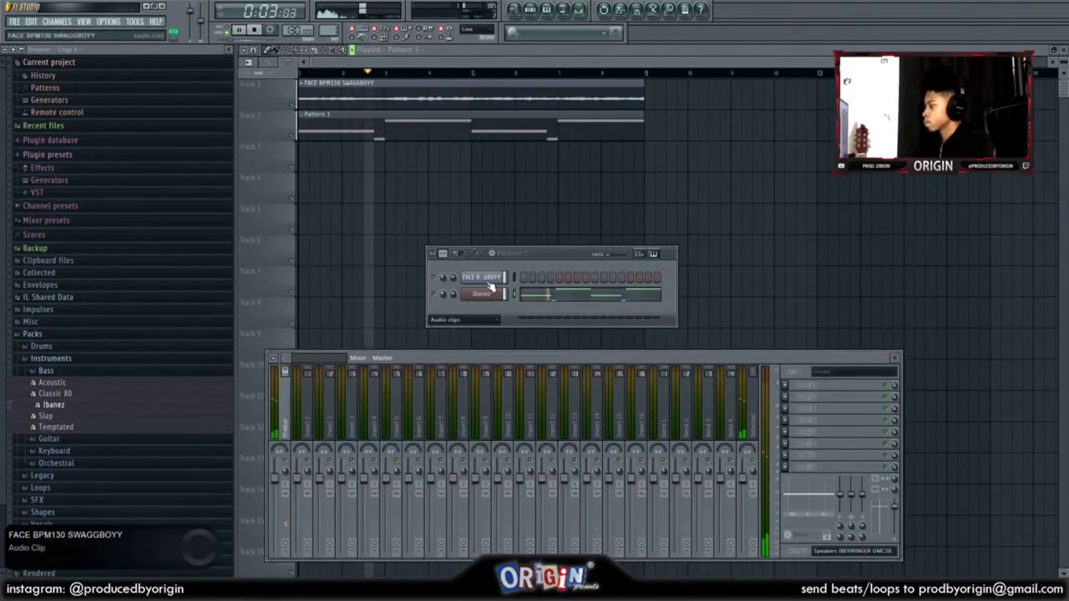
{"action": "right_click", "coordinate": [326, 416]}
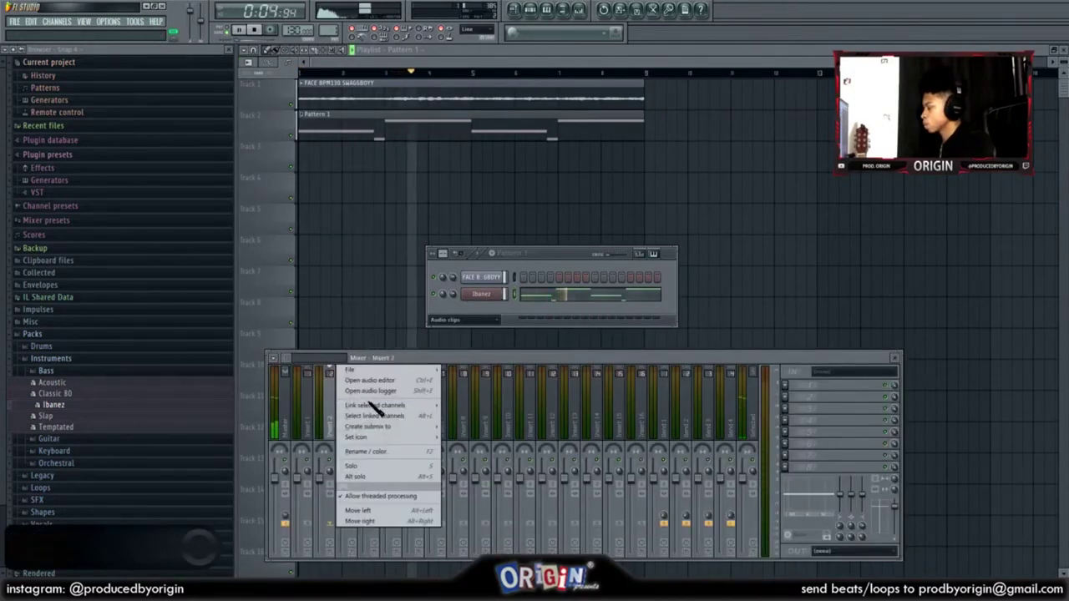
{"action": "mouse_move", "coordinate": [376, 408]}
{"action": "left_click", "coordinate": [493, 409]}
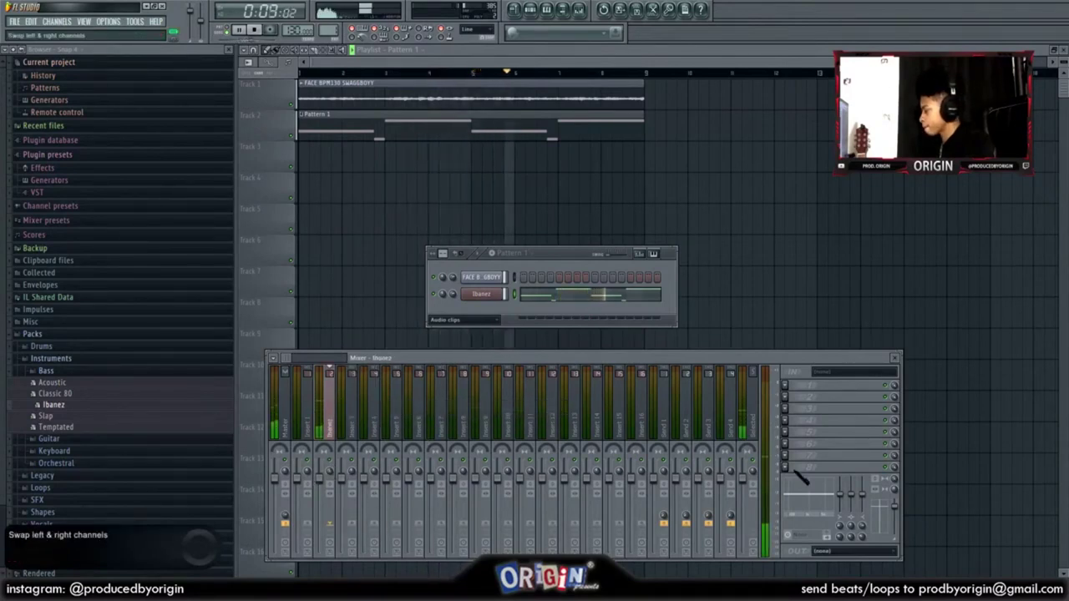
Step: Load Guitar Rig 5 on the Ibanez mixer track with the Bass Amps preset Fingered Bass 2
{"action": "left_click", "coordinate": [827, 385]}
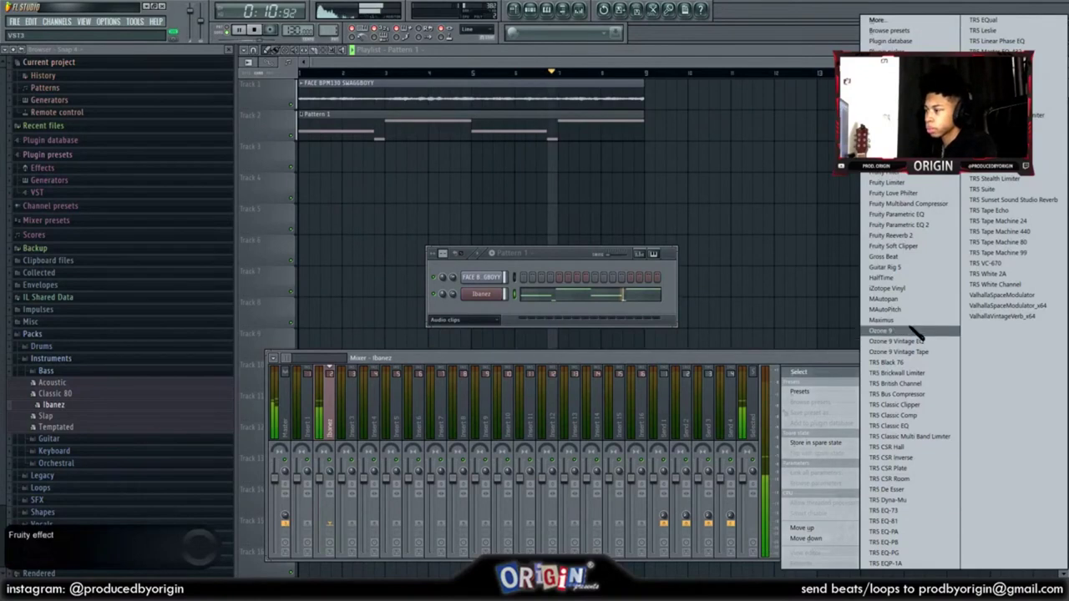
{"action": "left_click", "coordinate": [907, 267]}
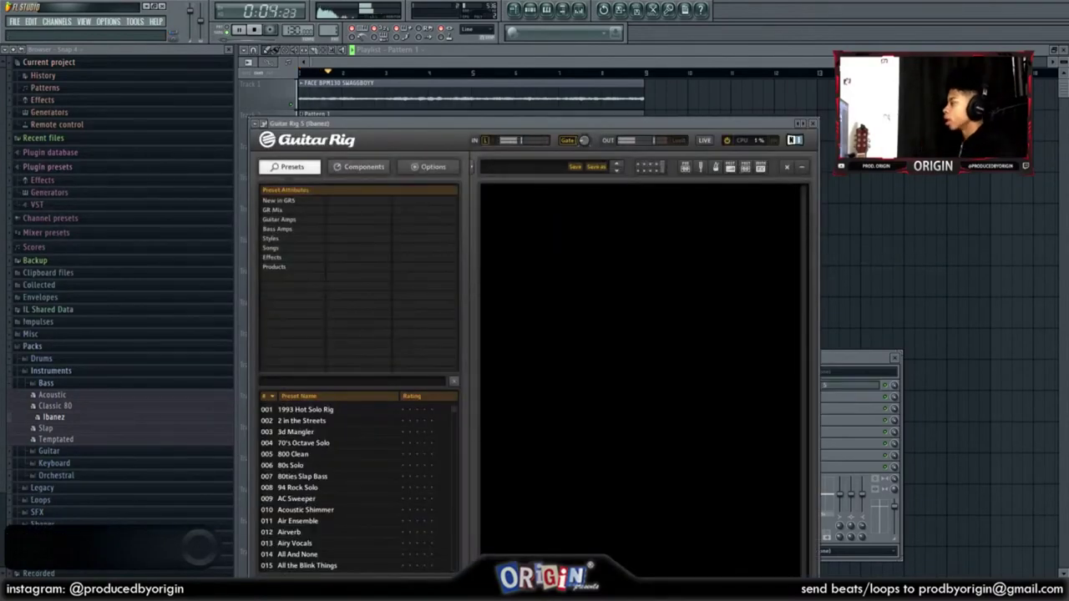
{"action": "left_click", "coordinate": [279, 229]}
{"action": "scroll", "coordinate": [377, 497], "scroll_direction": "down", "scroll_amount": 2}
{"action": "left_click", "coordinate": [357, 489]}
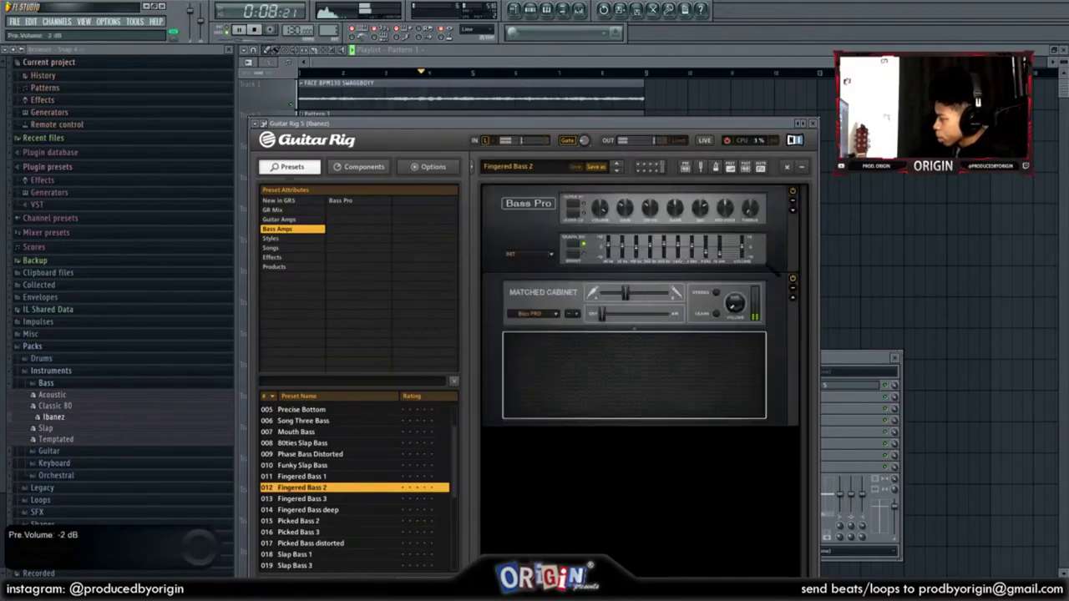
{"action": "left_click", "coordinate": [813, 123]}
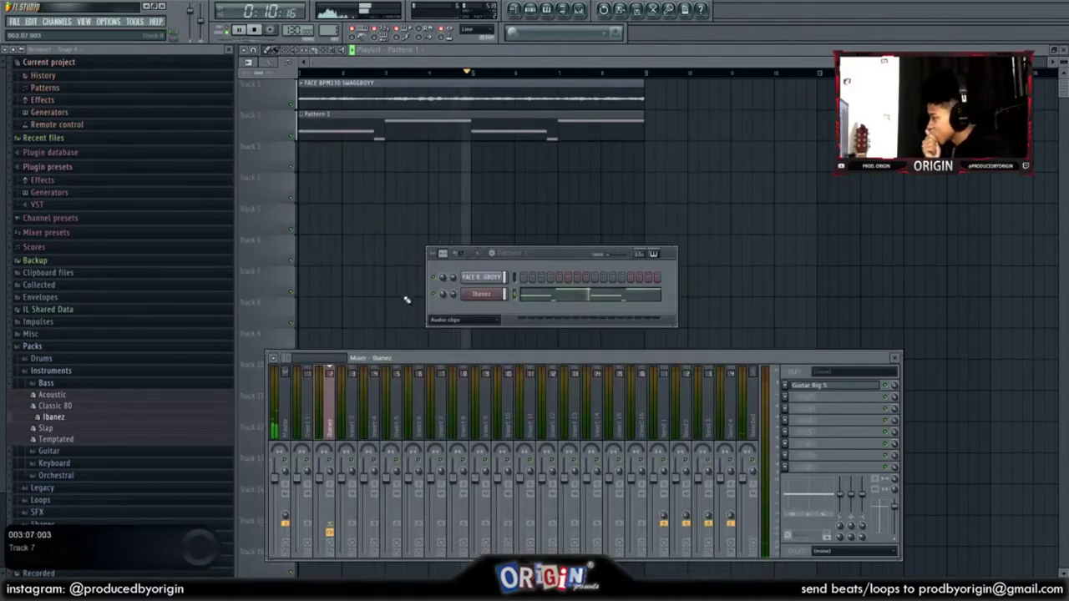
Step: Raise the volume of the Ibanez channel
{"action": "left_click_drag", "start_coordinate": [454, 293], "coordinate": [453, 282]}
{"action": "left_click", "coordinate": [827, 270]}
{"action": "key", "text": "ctrl+z"}
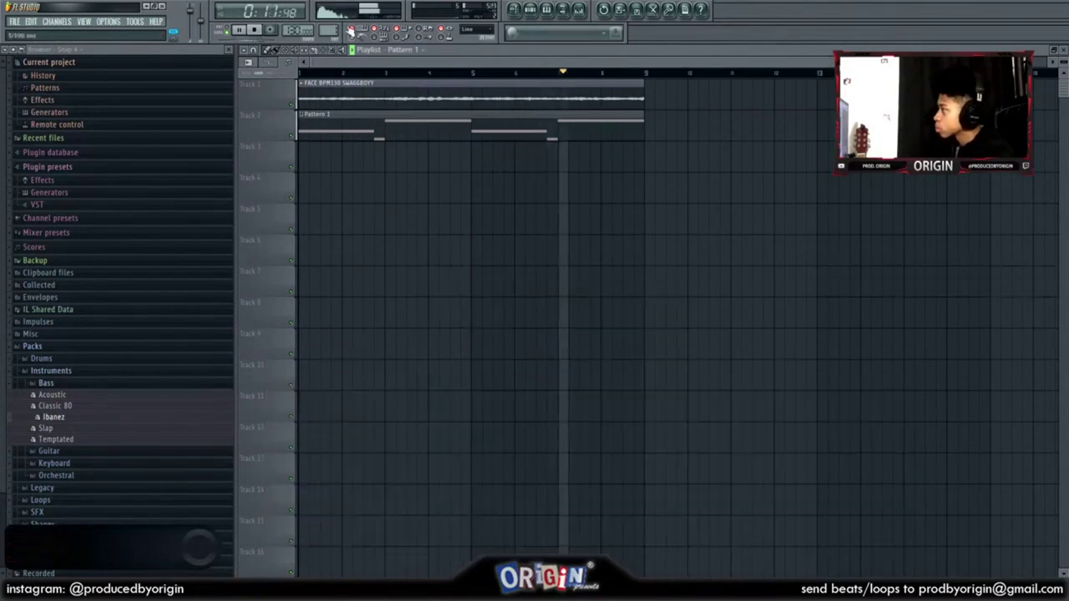
Step: Stop playback and review the Guitar Rig 5 settings on the Ibanez mixer track
{"action": "left_click", "coordinate": [582, 20]}
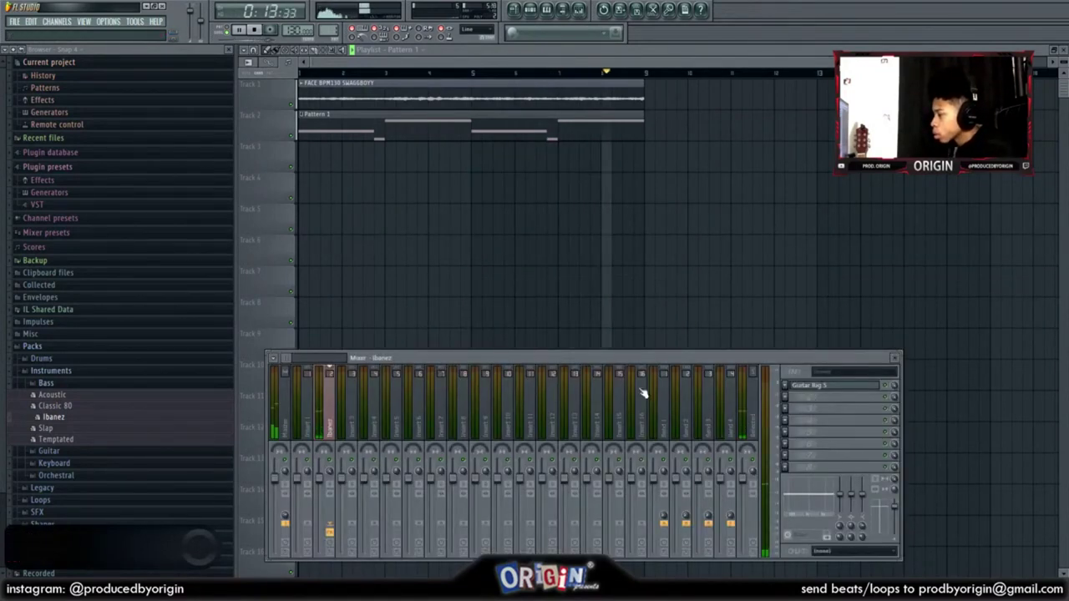
{"action": "key", "text": "space"}
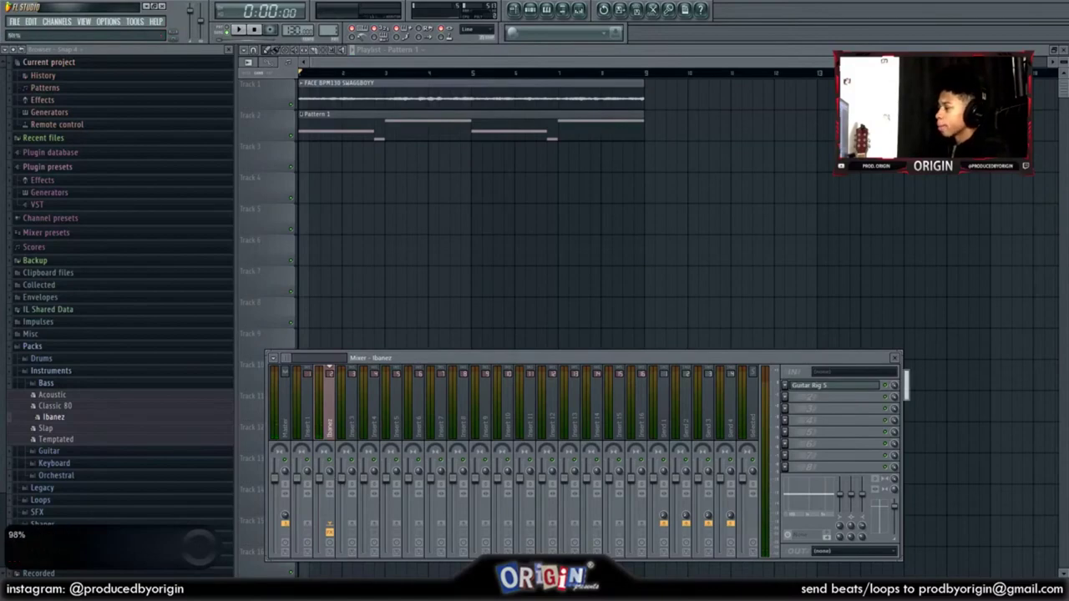
{"action": "left_click", "coordinate": [846, 393]}
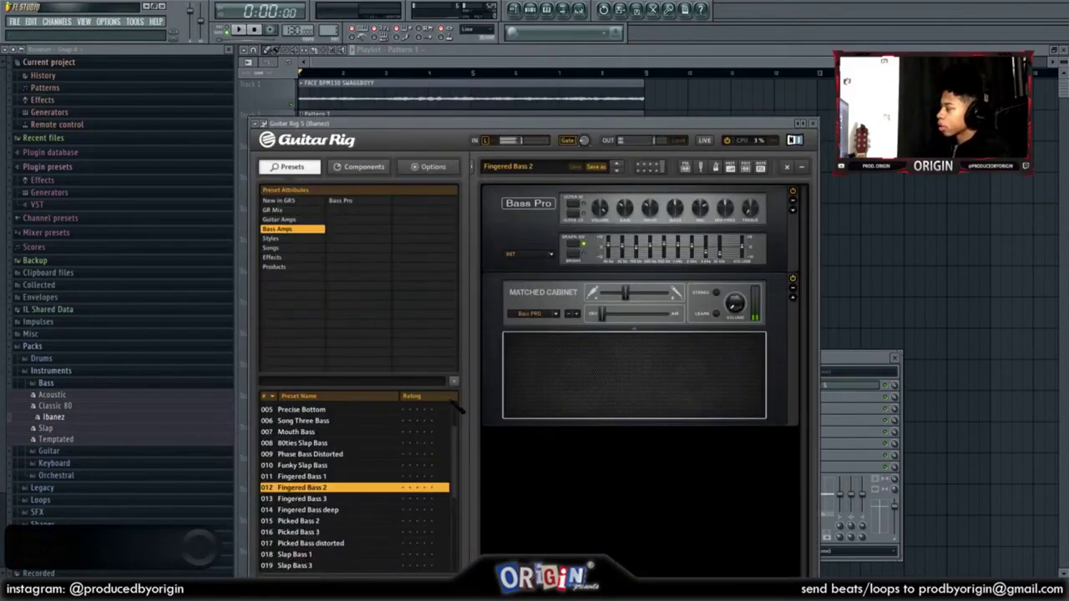
{"action": "left_click", "coordinate": [816, 124]}
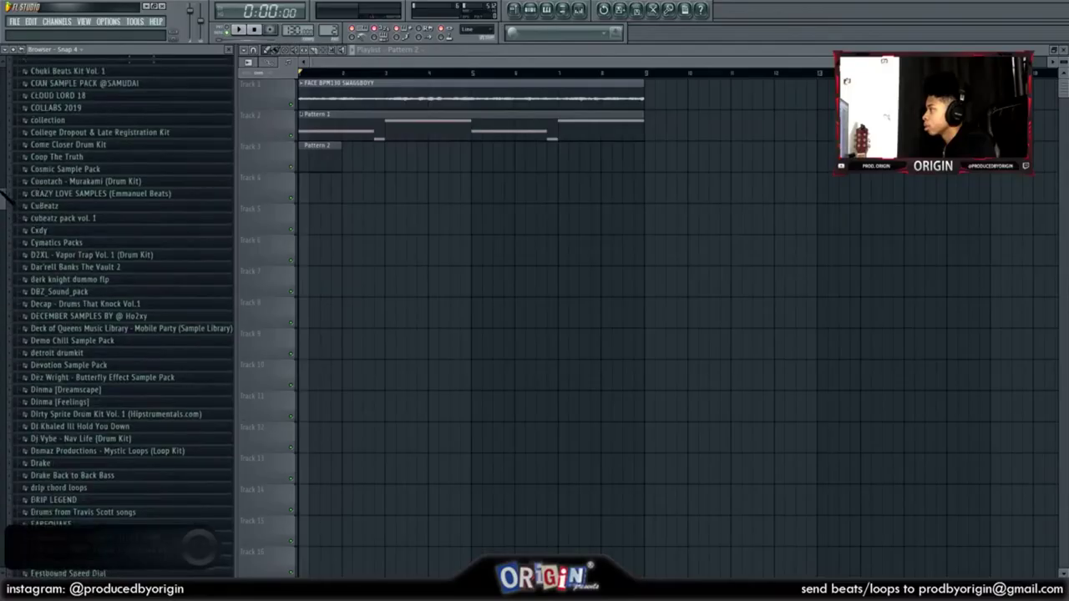
Step: Browse the sample kit folders for a drum sound
{"action": "scroll", "coordinate": [117, 317], "scroll_direction": "up", "scroll_amount": 3}
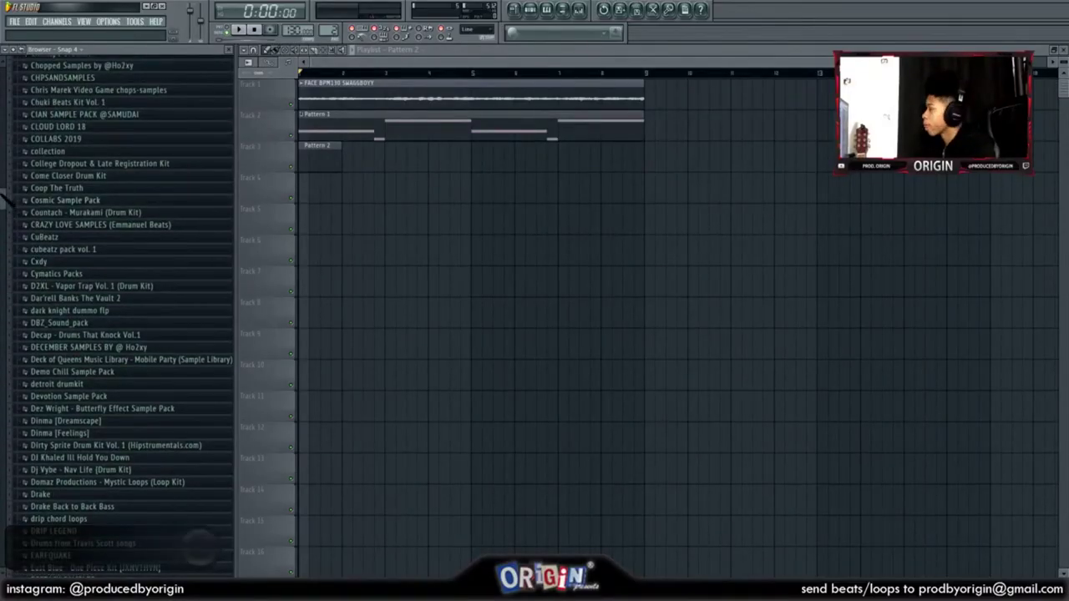
{"action": "scroll", "coordinate": [121, 284], "scroll_direction": "up", "scroll_amount": 12}
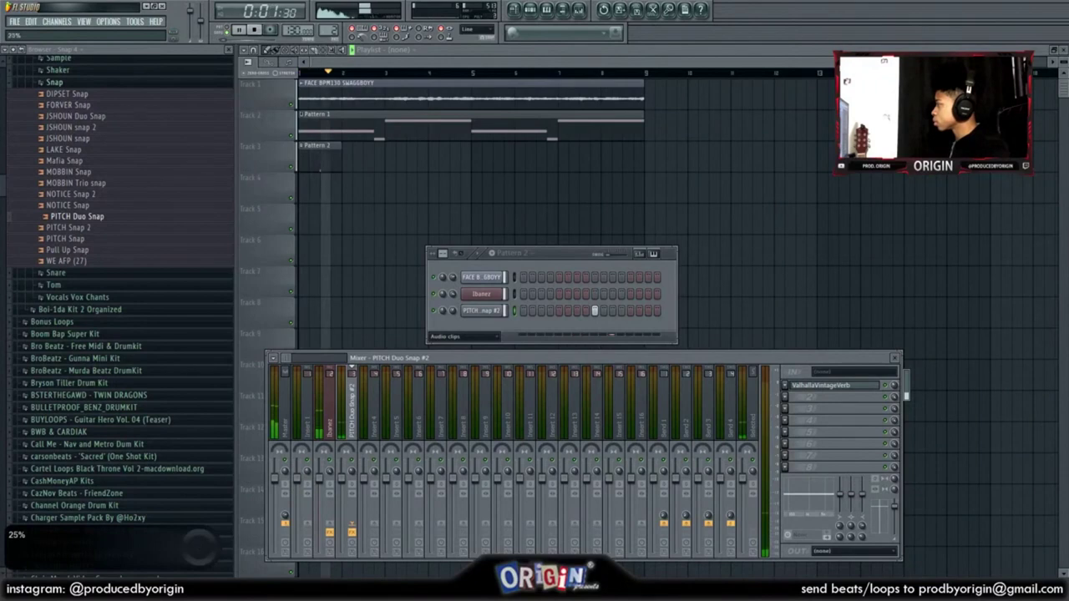
Step: Set the time stretching of the FACE BPM130 SWAGGBOYY audio clip to 8 bars in its channel settings
{"action": "key", "text": "space"}
{"action": "left_click", "coordinate": [778, 243]}
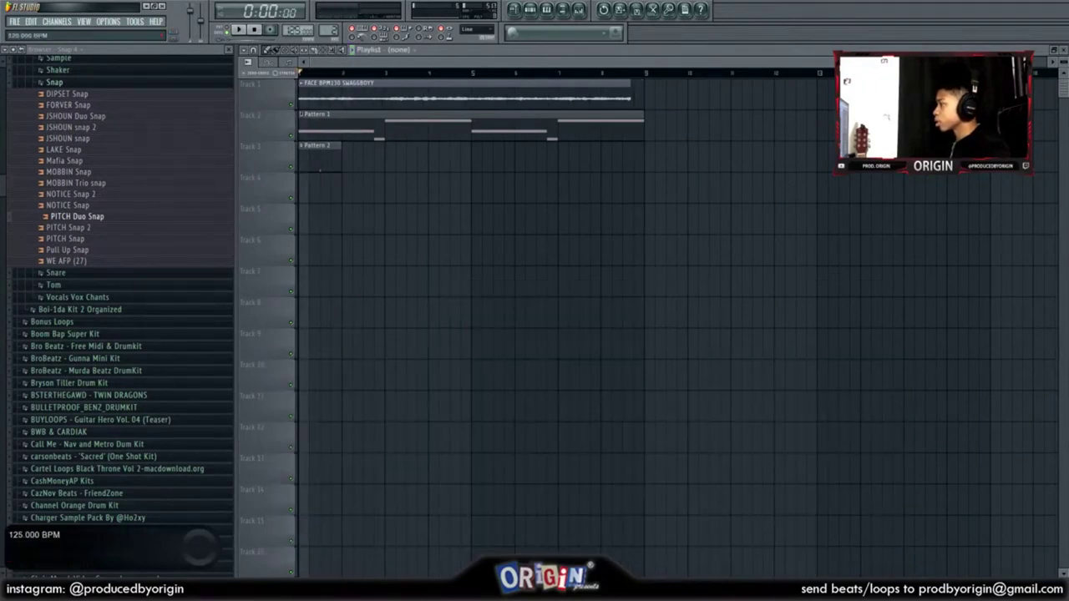
{"action": "double_click", "coordinate": [384, 92]}
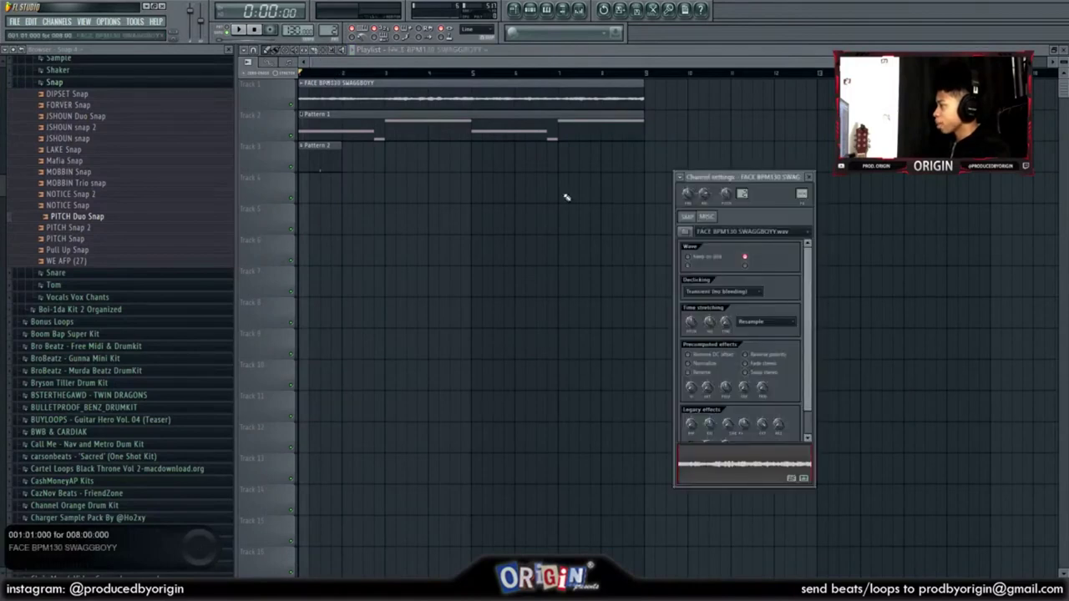
{"action": "left_click_drag", "start_coordinate": [724, 321], "coordinate": [725, 302]}
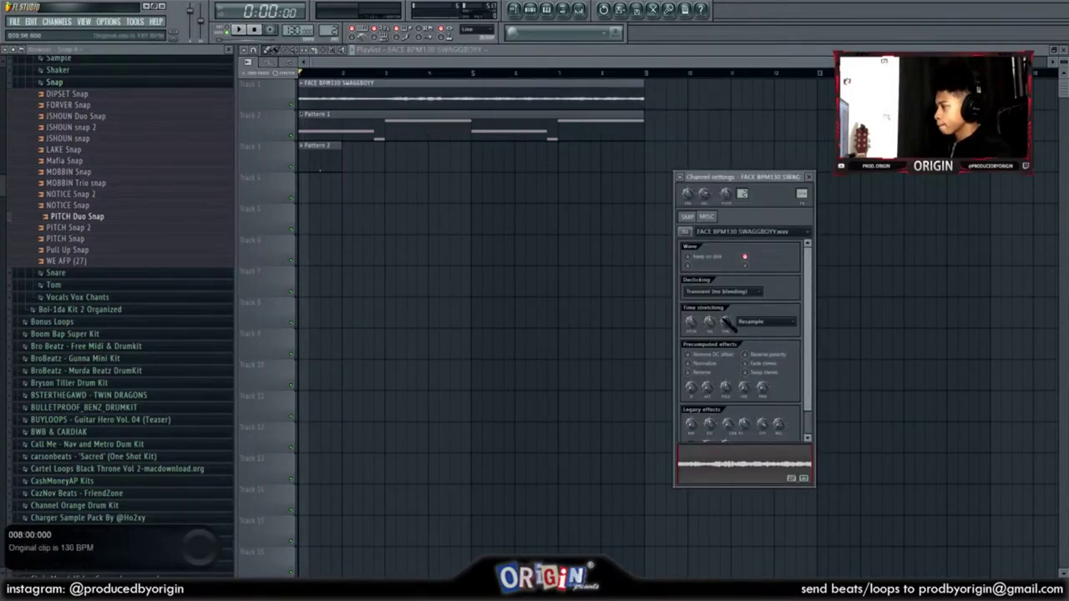
{"action": "left_click", "coordinate": [381, 285]}
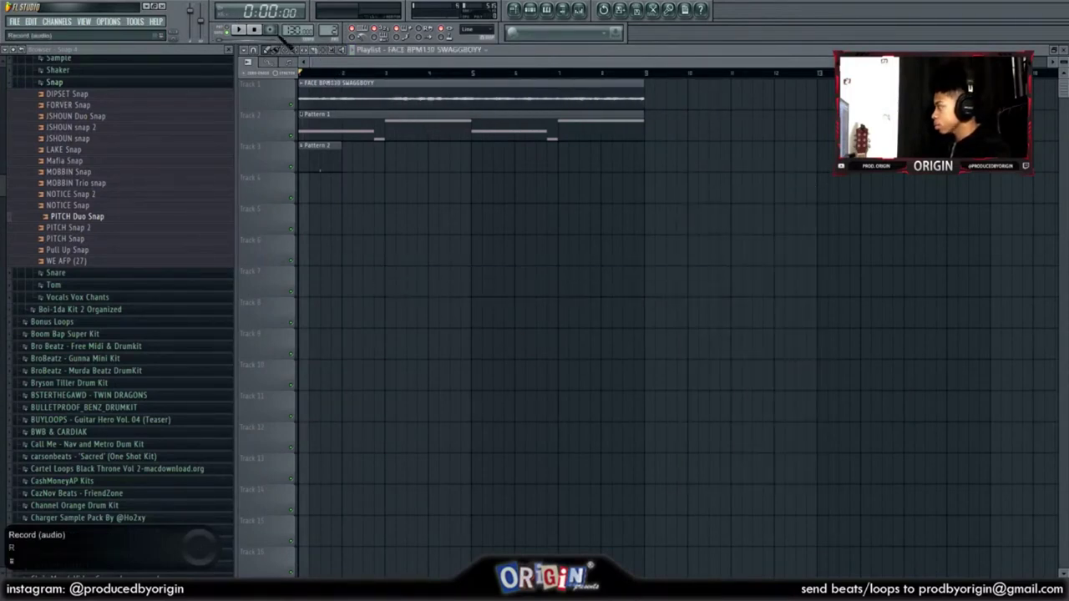
Step: Lower the project tempo to 113 BPM, play the song and show the channel steps of Pattern 2
{"action": "left_click_drag", "start_coordinate": [294, 30], "coordinate": [294, 28]}
{"action": "key", "text": "space"}
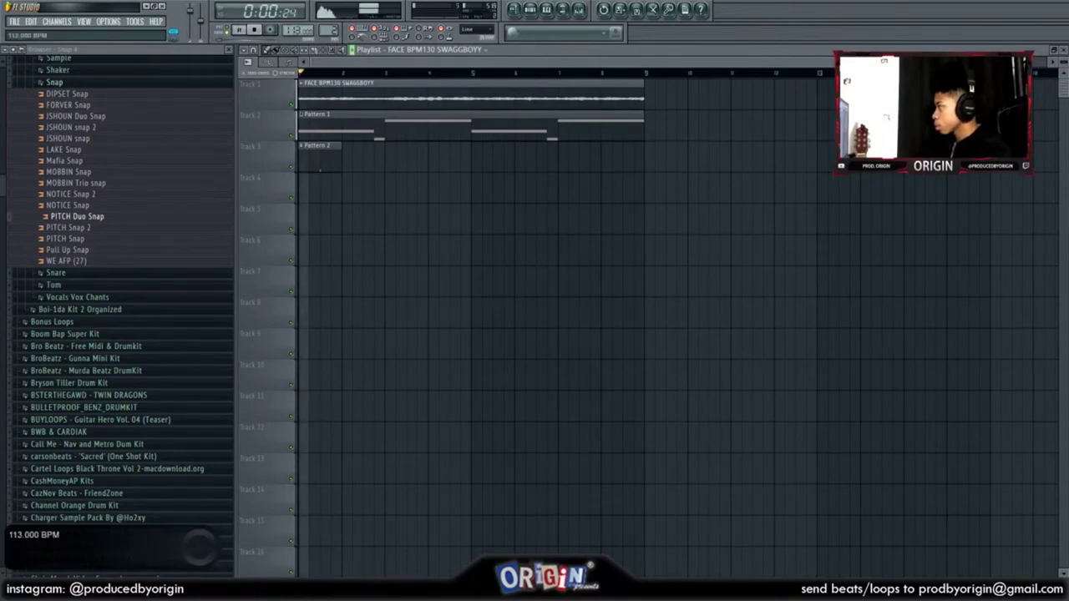
{"action": "left_click", "coordinate": [550, 324]}
{"action": "left_click", "coordinate": [531, 10]}
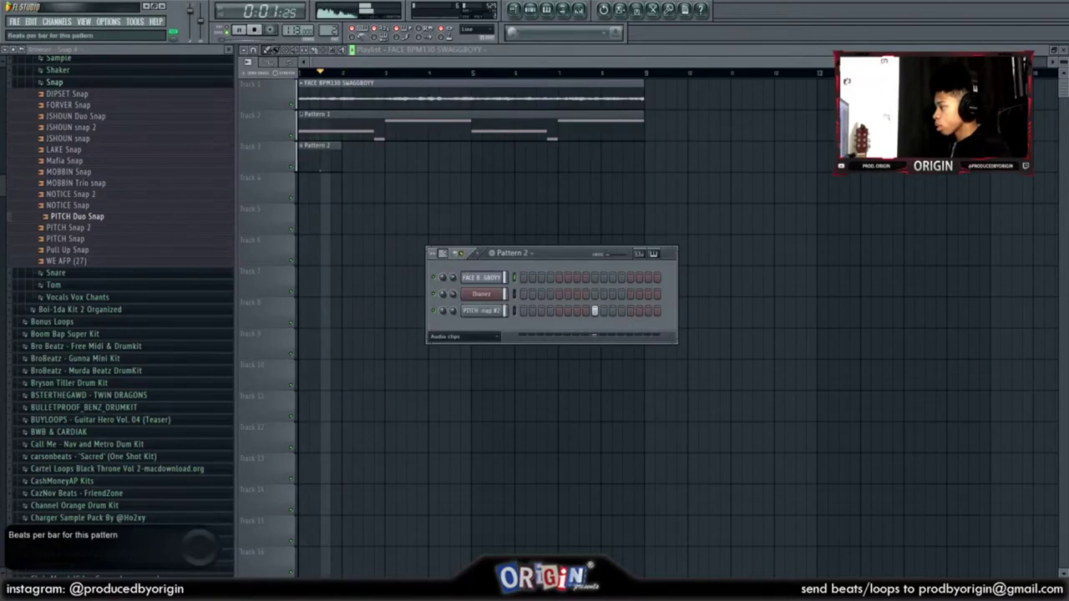
Step: Extend Pattern 2 to 32 steps with a second PITCH Duo Snap hit on step 25, and repeat its clip three times on Track 3
{"action": "left_click_drag", "start_coordinate": [674, 338], "coordinate": [735, 338]}
{"action": "left_click", "coordinate": [737, 310]}
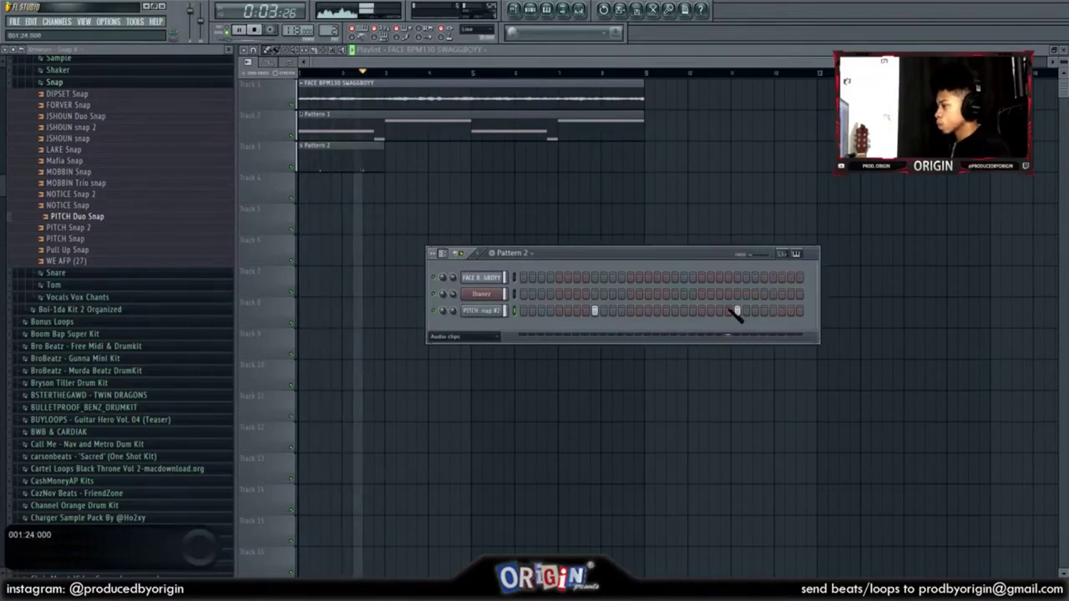
{"action": "left_click", "coordinate": [365, 162], "text": "ctrl"}
{"action": "key", "text": "ctrl+b"}
{"action": "key", "text": "ctrl+b"}
{"action": "key", "text": "ctrl+b"}
{"action": "left_click", "coordinate": [635, 307]}
{"action": "right_click", "coordinate": [678, 305]}
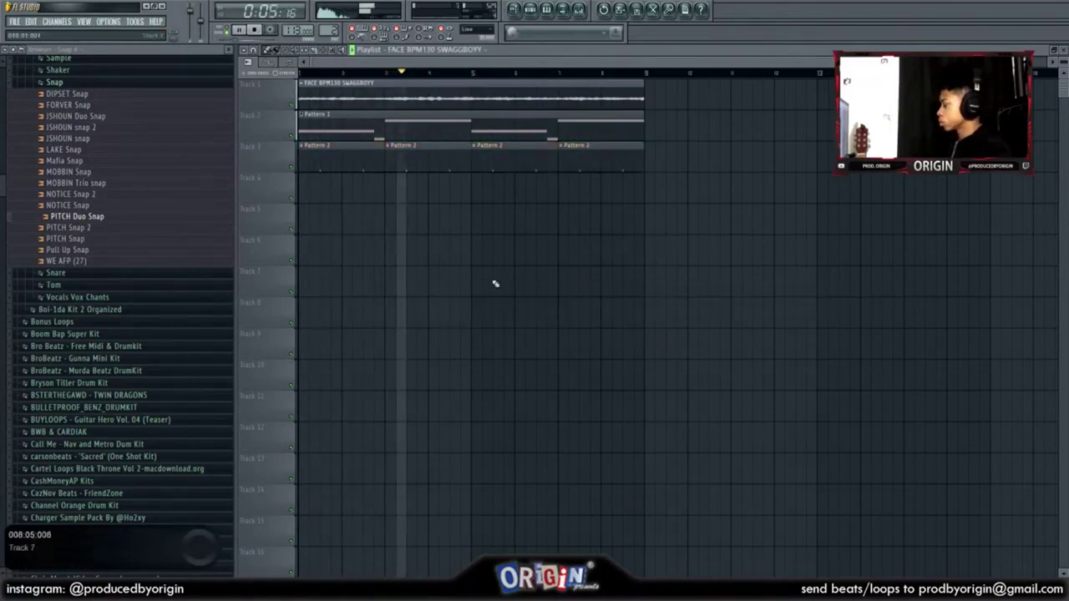
Step: Close the Snap sample folder and duplicate the 8-bar block of sample, Pattern 1 and Pattern 2 clips twice along the playlist
{"action": "left_click", "coordinate": [55, 82]}
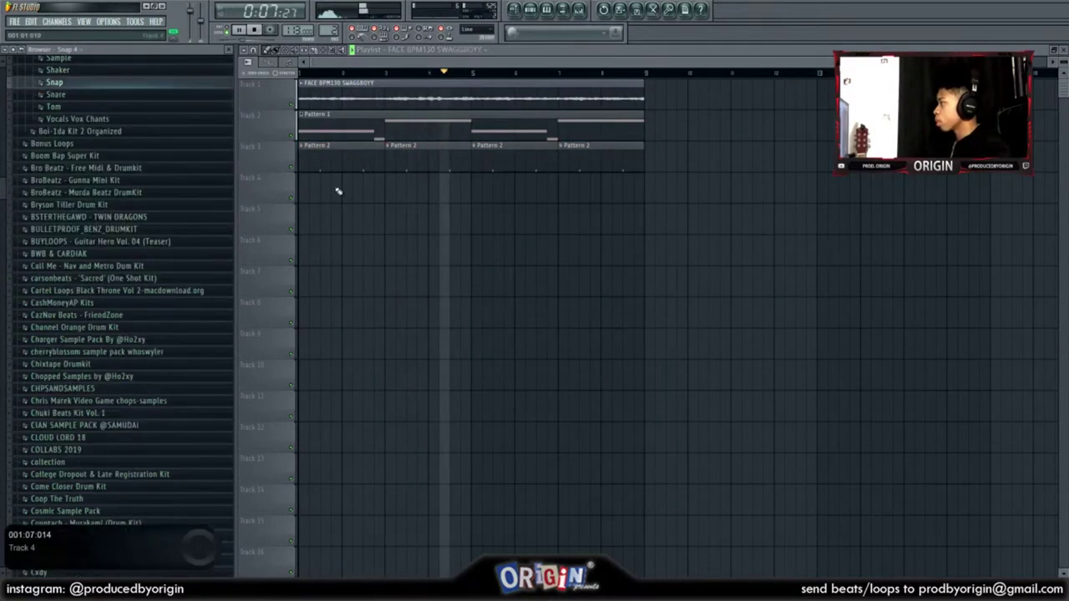
{"action": "left_click_drag", "start_coordinate": [641, 97], "coordinate": [184, 197]}
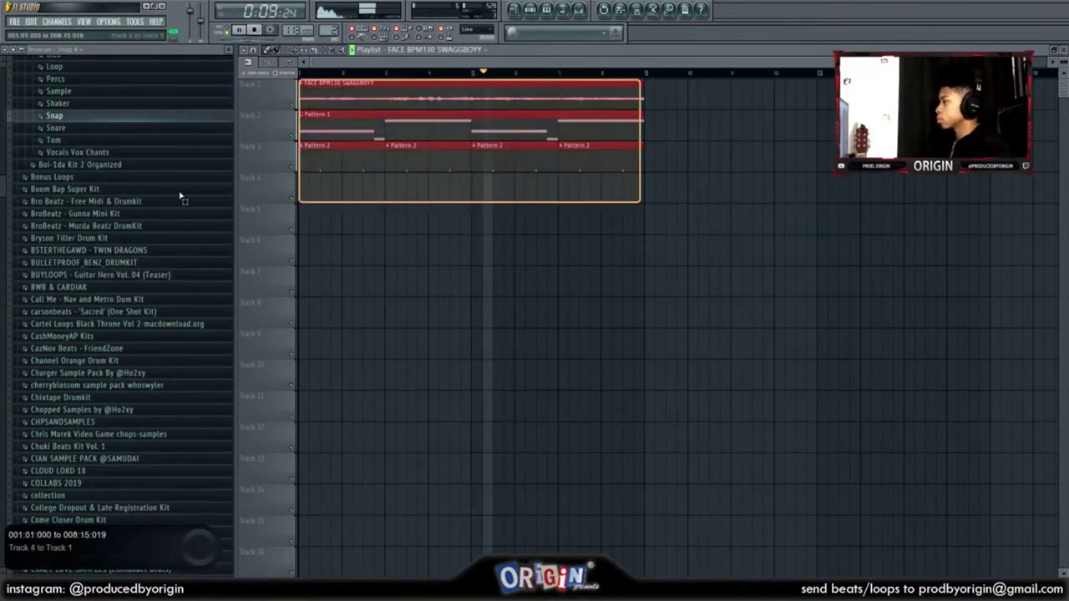
{"action": "key", "text": "ctrl+b"}
{"action": "left_click", "coordinate": [763, 304]}
{"action": "right_click", "coordinate": [763, 304]}
{"action": "scroll", "coordinate": [655, 84], "scroll_direction": "down", "scroll_amount": 3}
{"action": "left_click_drag", "start_coordinate": [710, 97], "coordinate": [521, 189]}
{"action": "key", "text": "ctrl+b"}
{"action": "left_click", "coordinate": [639, 313]}
{"action": "right_click", "coordinate": [675, 321]}
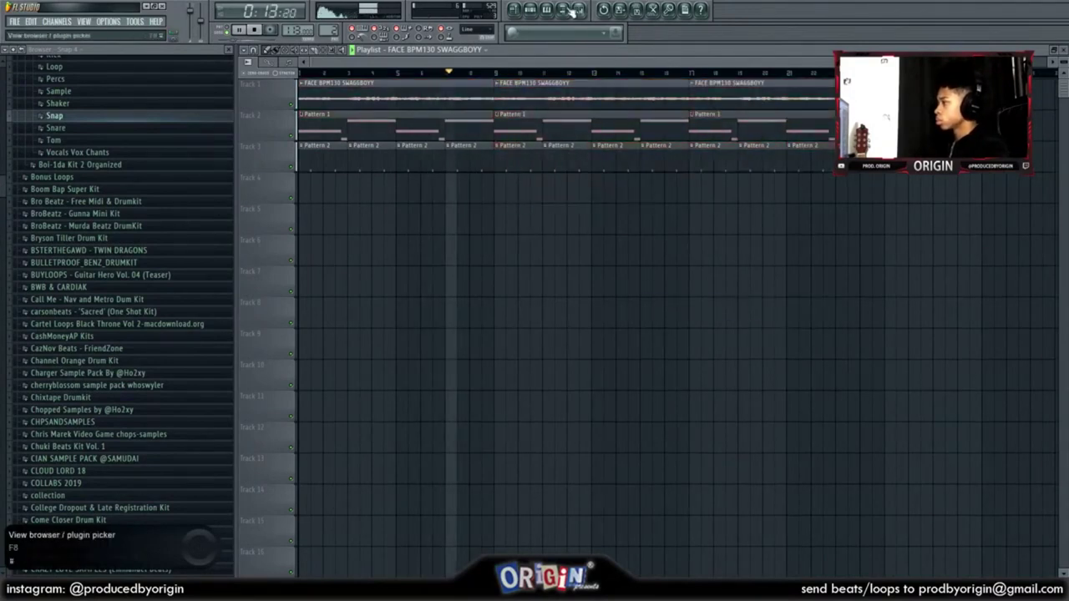
Step: Add the Gross Beat and ValhallaSpaceModulator_x64 effects to the FACE BPM130 SWAGGBOYY mixer track
{"action": "left_click", "coordinate": [573, 10]}
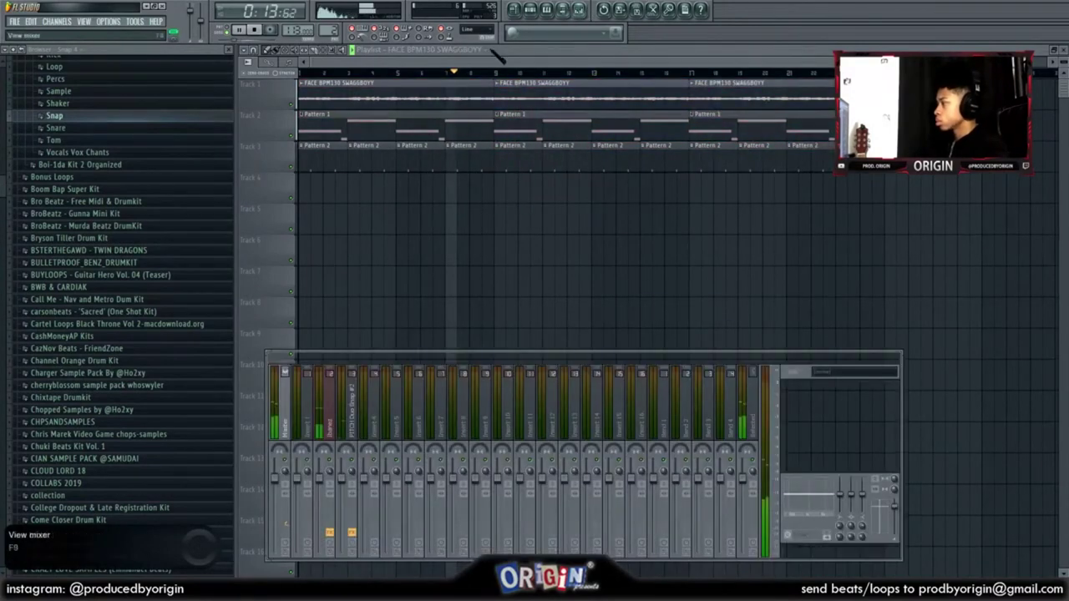
{"action": "left_click", "coordinate": [529, 10]}
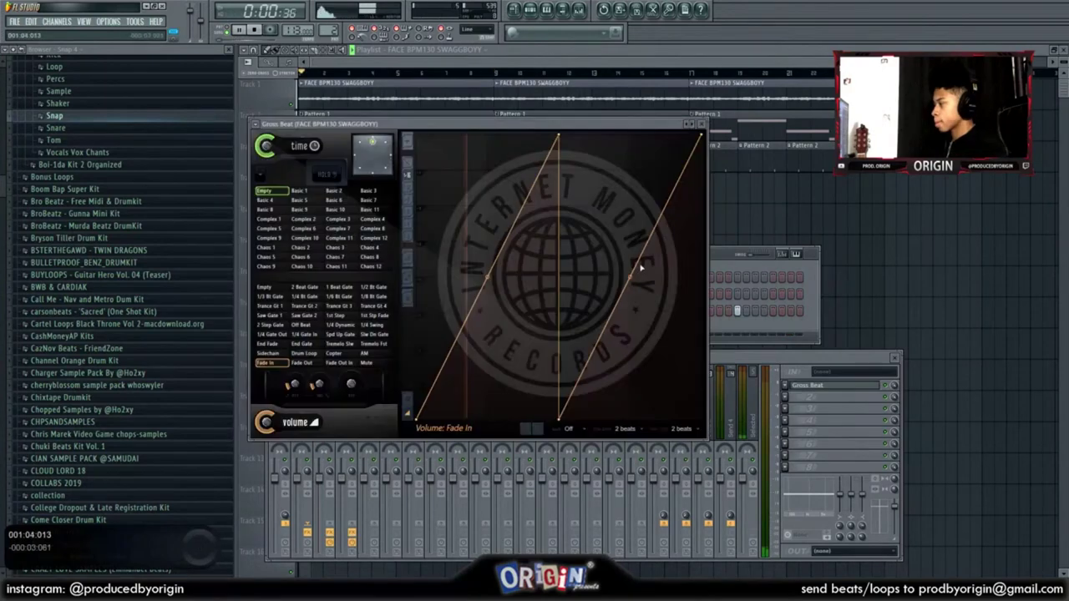
{"action": "left_click", "coordinate": [704, 124]}
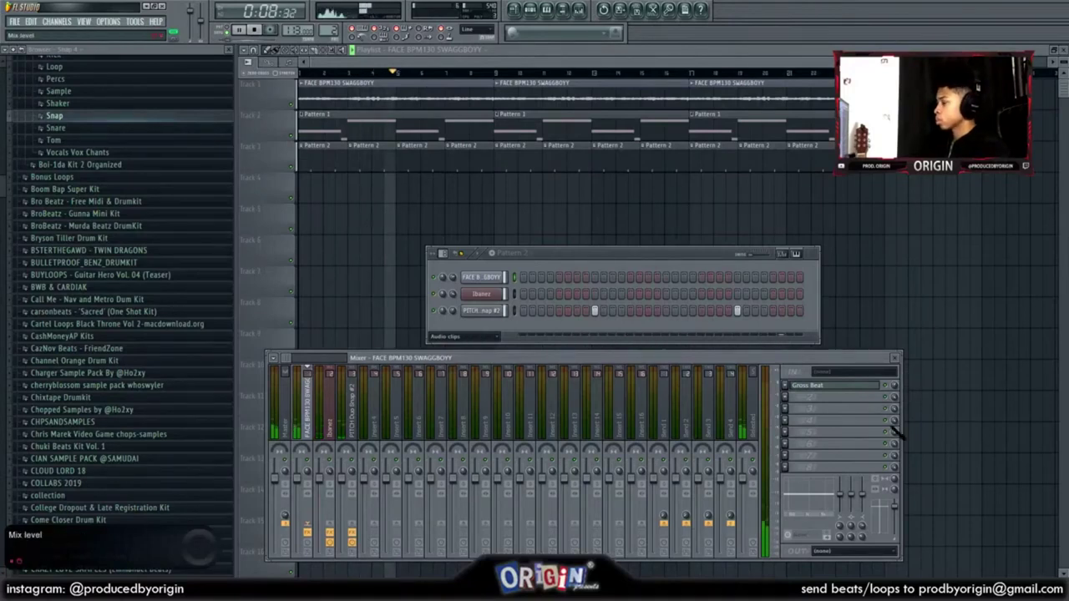
{"action": "left_click", "coordinate": [787, 405]}
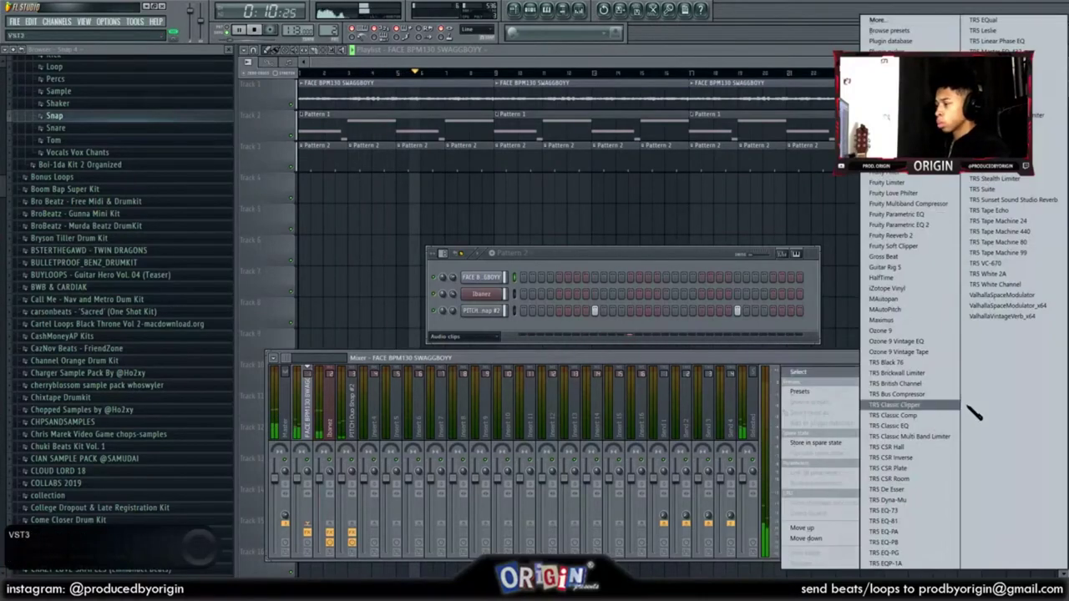
{"action": "left_click", "coordinate": [986, 305]}
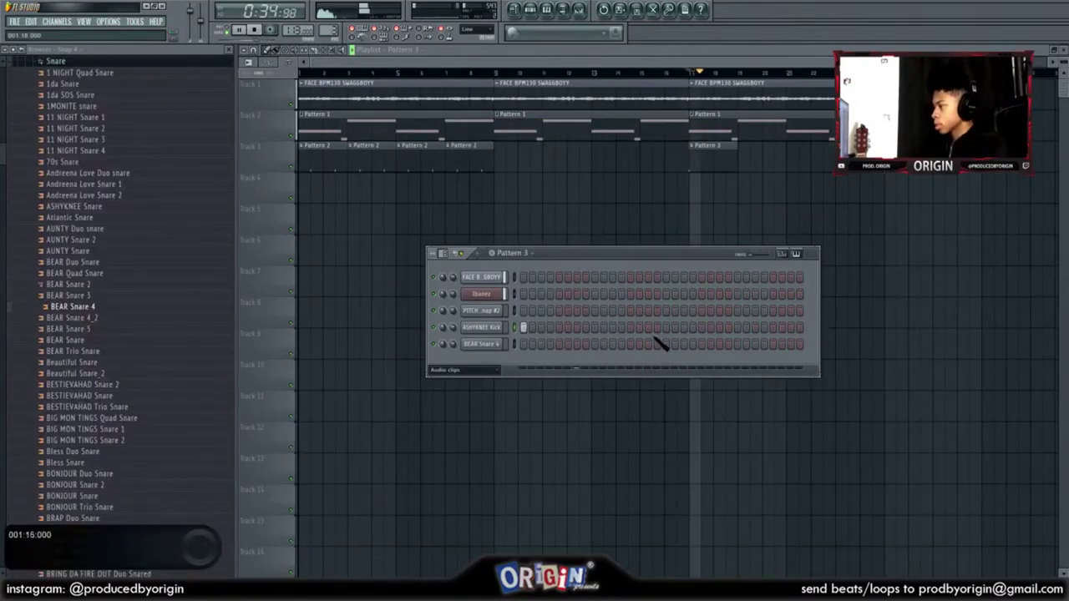
Step: Add ASHYKNEE Kick hits on steps 13, 19, 21, 27 and 28 of Pattern 3
{"action": "left_click", "coordinate": [683, 328]}
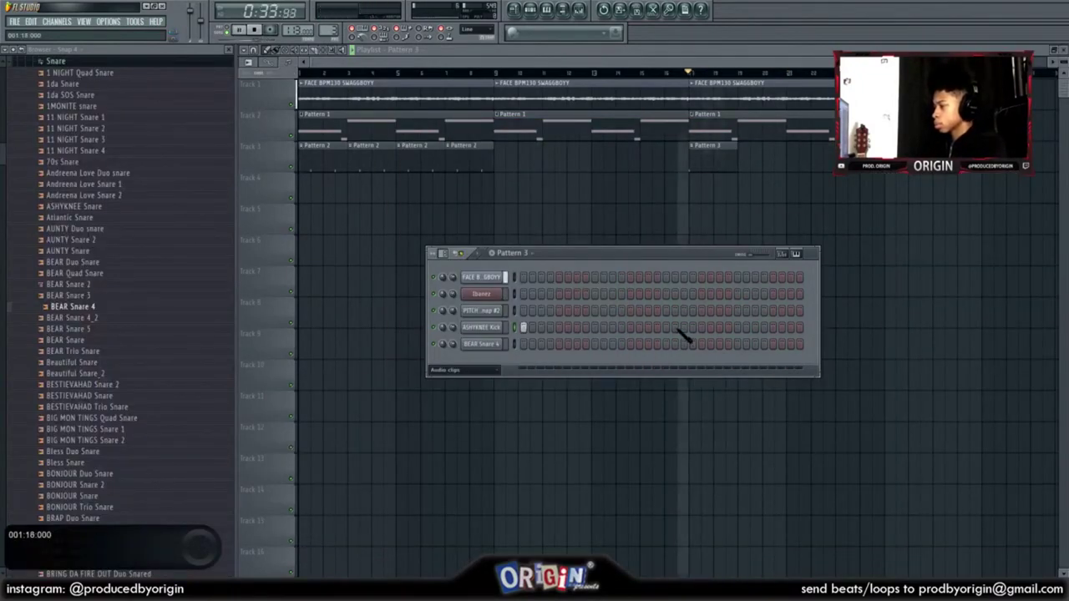
{"action": "left_click", "coordinate": [683, 328]}
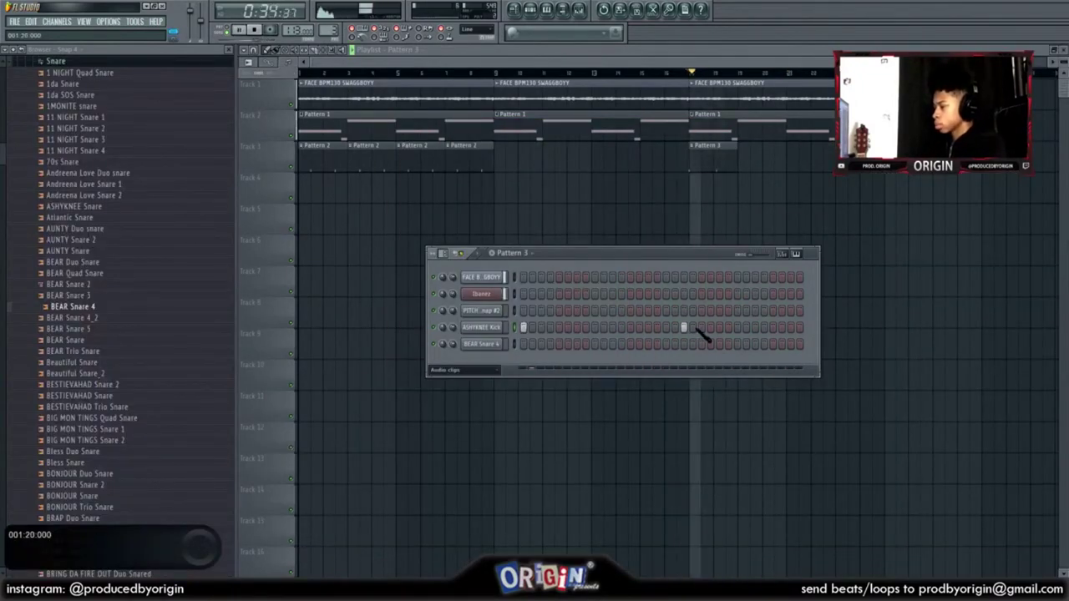
{"action": "left_click", "coordinate": [631, 328]}
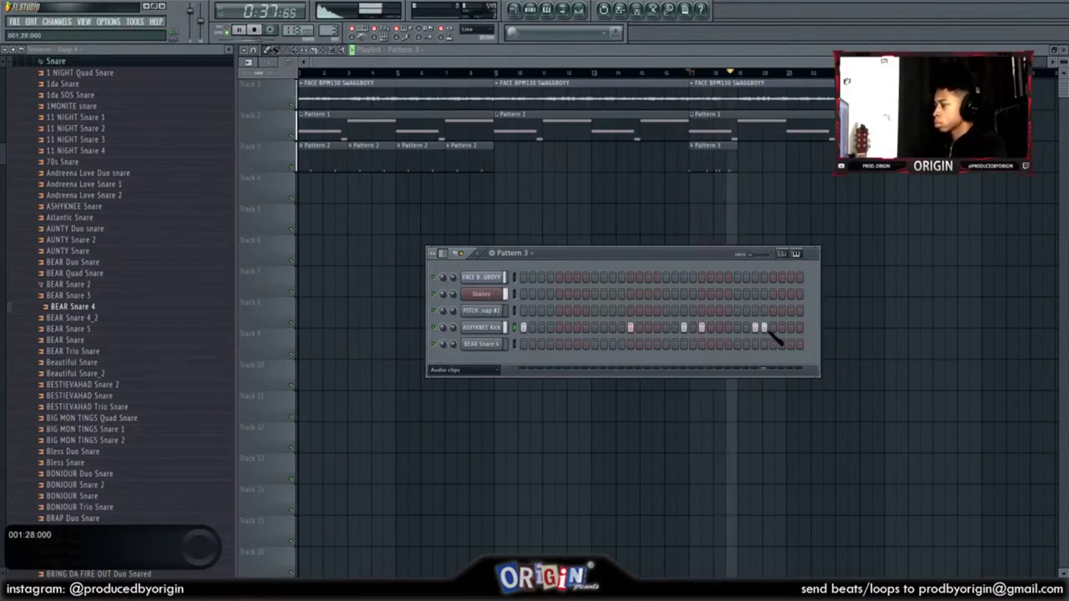
Step: Repeat the Pattern 3 clip that starts at bar 17 three more times on Track 3
{"action": "left_click", "coordinate": [722, 152], "text": "ctrl"}
{"action": "key", "text": "ctrl+b"}
{"action": "key", "text": "ctrl+b"}
{"action": "key", "text": "ctrl+b"}
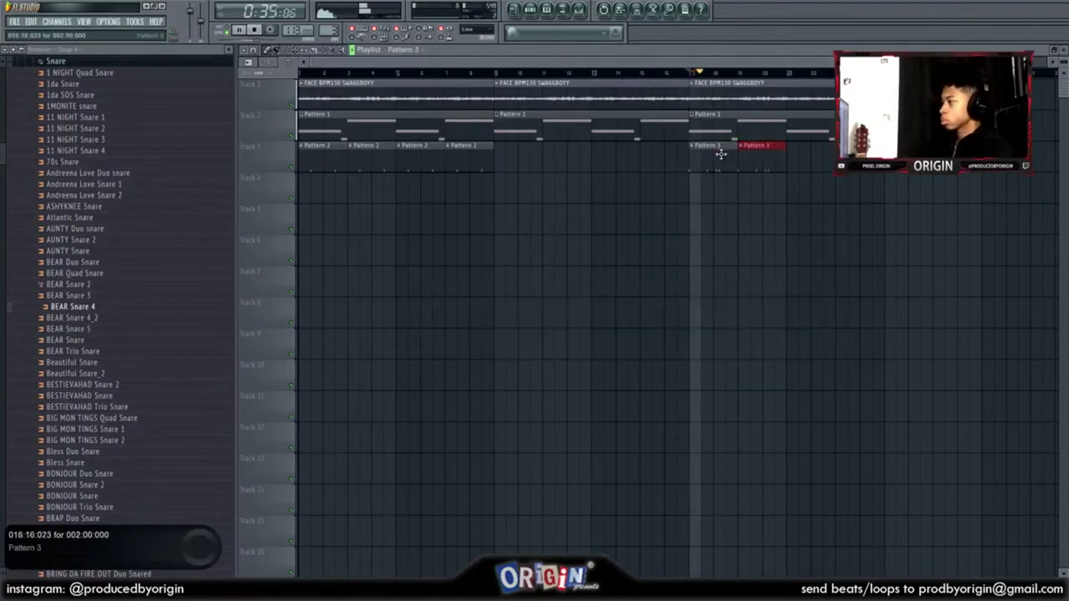
Step: Set the BEAR Snare 4 channel volume to 79% in Pattern 4
{"action": "key", "text": "F9"}
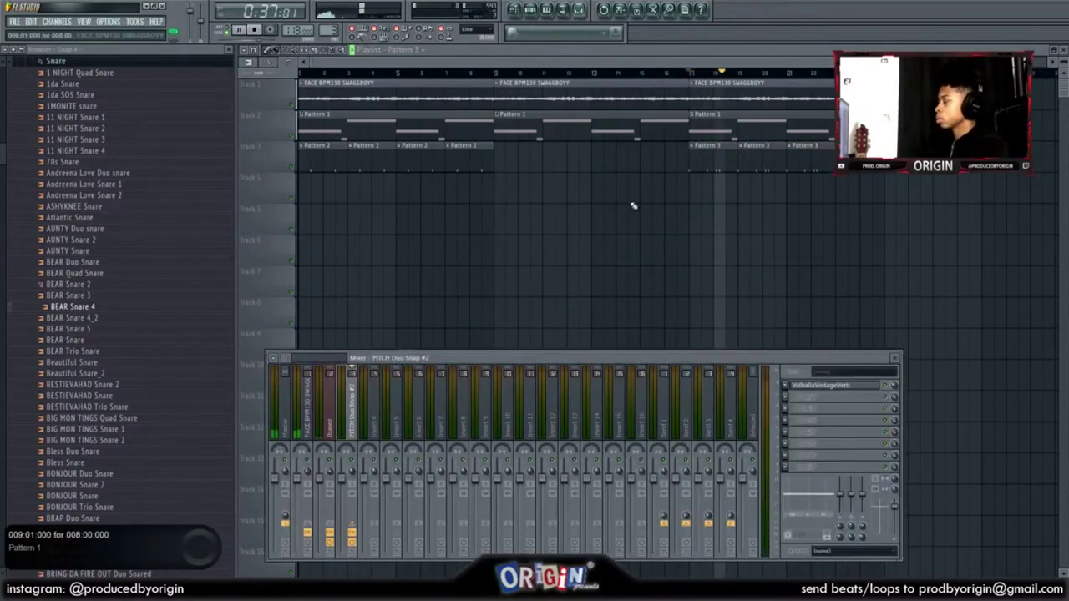
{"action": "left_click", "coordinate": [539, 11]}
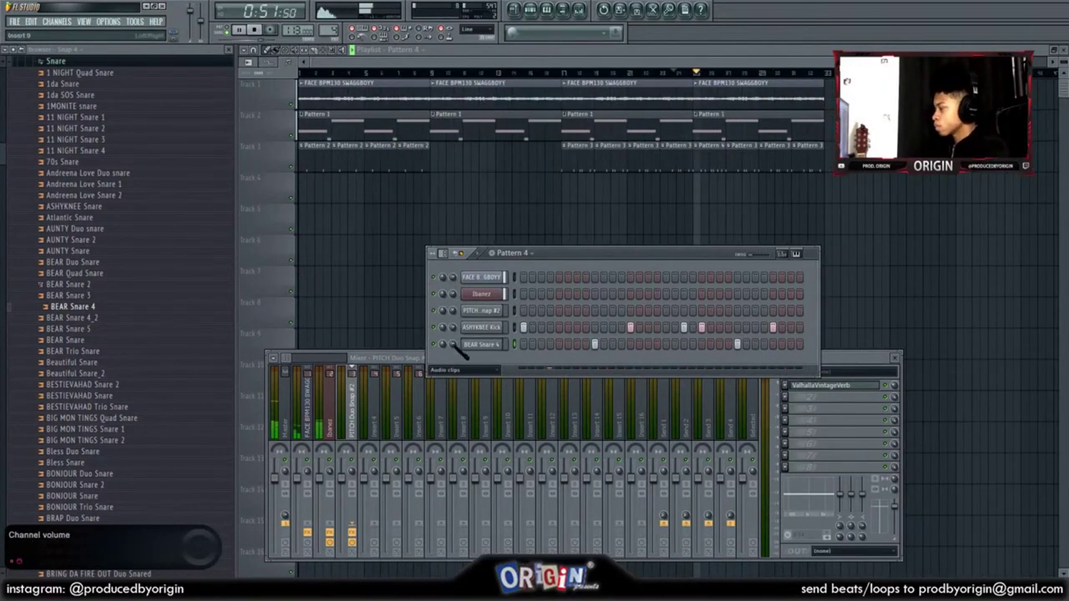
{"action": "left_click_drag", "start_coordinate": [454, 345], "coordinate": [454, 343]}
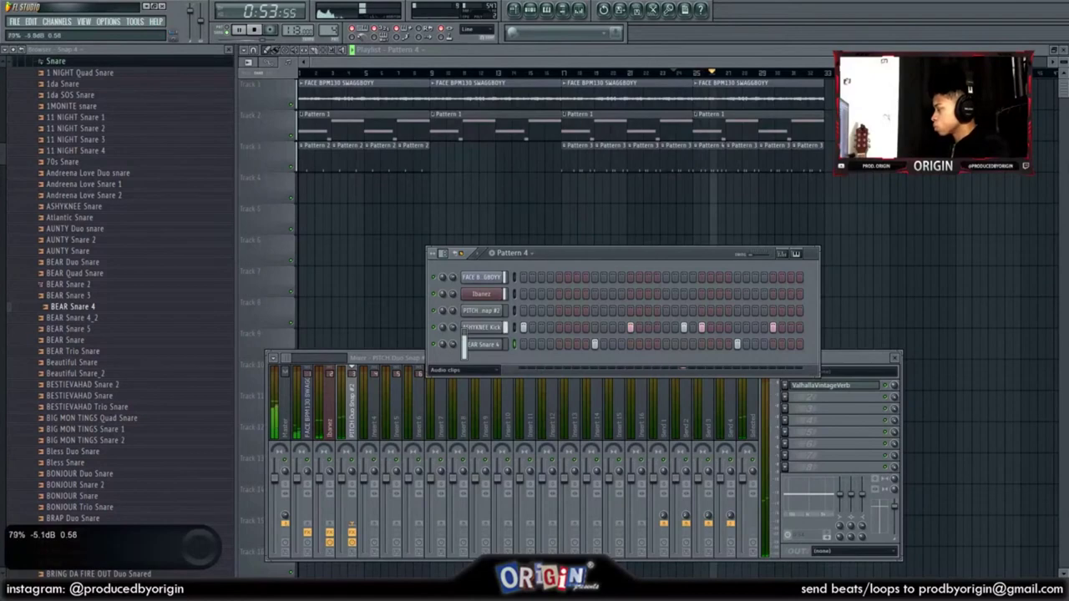
Step: Add the FORVER Hat sample as a channel in Pattern 5 and fill every 2 steps with hits
{"action": "left_click", "coordinate": [107, 63]}
{"action": "scroll", "coordinate": [110, 110], "scroll_direction": "up", "scroll_amount": 5}
{"action": "key", "text": "space"}
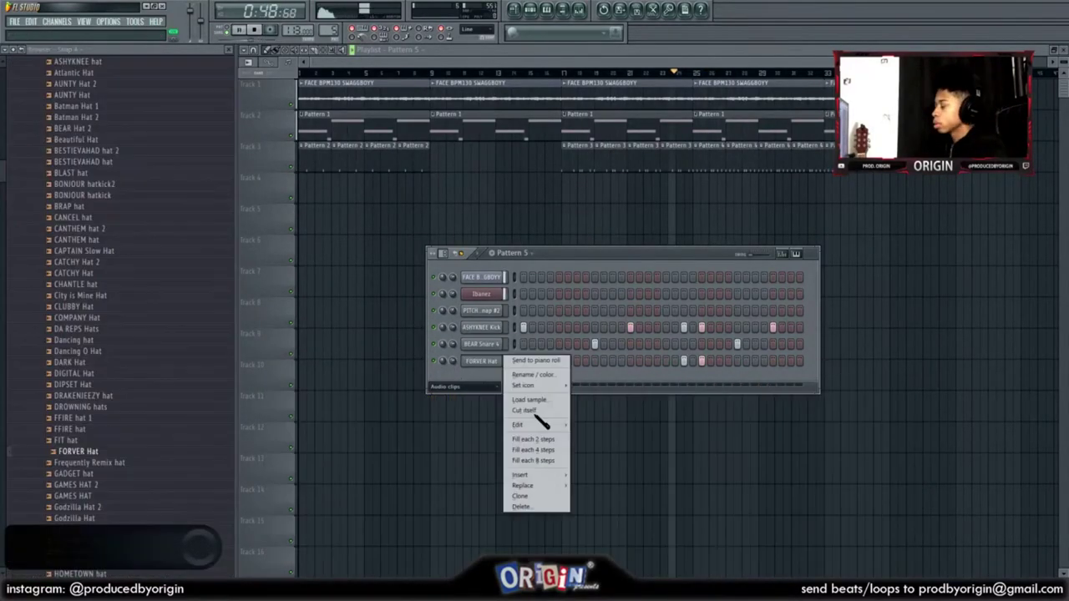
{"action": "left_click", "coordinate": [542, 415]}
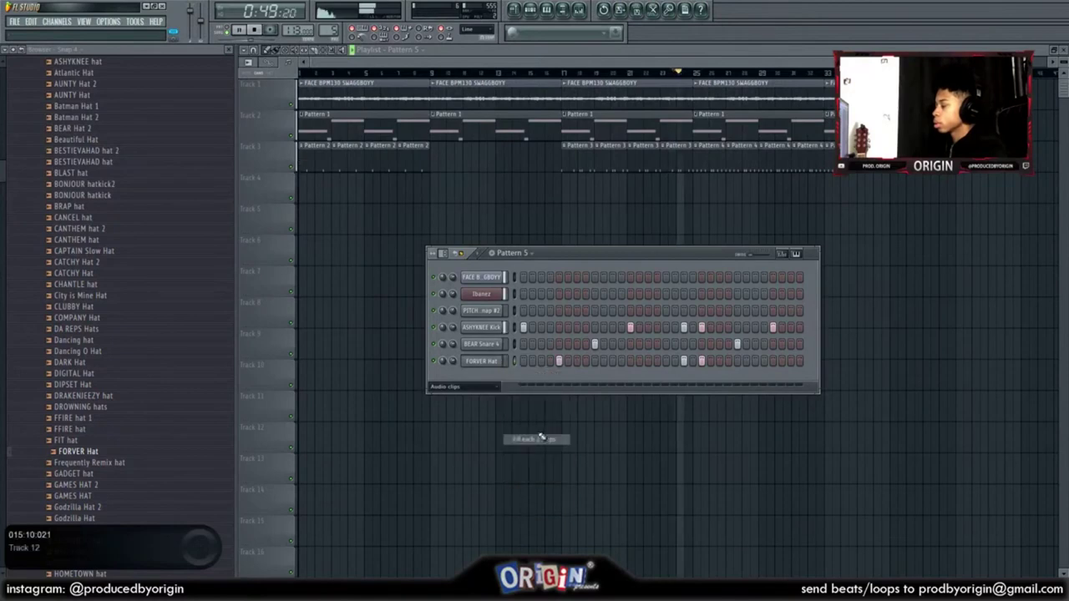
Step: Draw varying velocities for the FORVER Hat steps of Pattern 5 in the graph editor
{"action": "left_click", "coordinate": [784, 254]}
{"action": "mouse_move", "coordinate": [618, 428]}
{"action": "left_mouse_down"}
{"action": "mouse_move", "coordinate": [775, 439]}
{"action": "mouse_move", "coordinate": [800, 394]}
{"action": "left_mouse_up"}
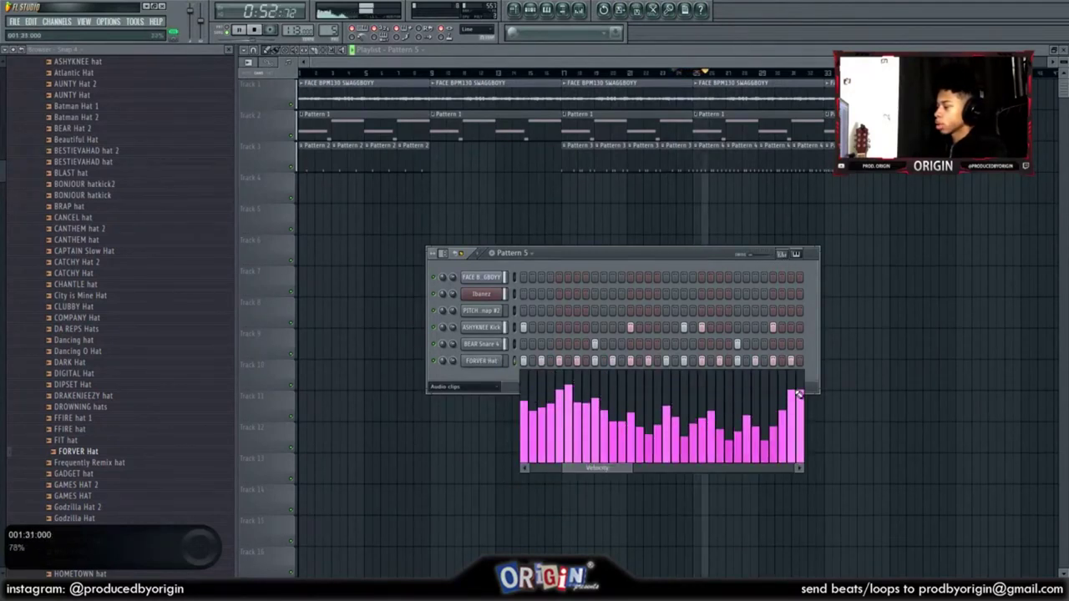
{"action": "left_click", "coordinate": [567, 399]}
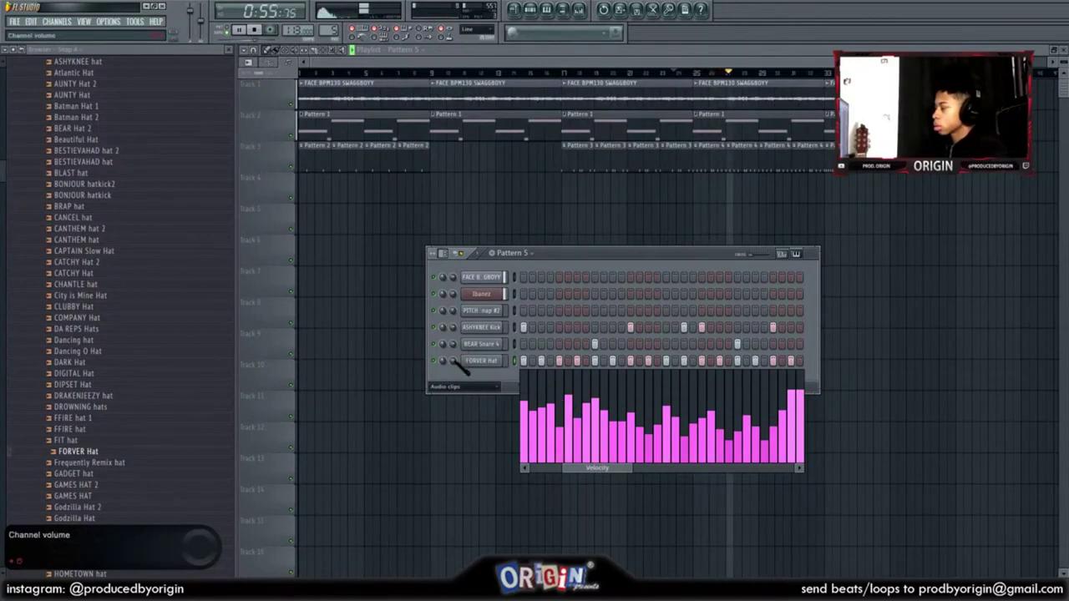
{"action": "key", "text": "F6"}
Step: Play the song from bar 33 and adjust the FORVER Hat channel volume
{"action": "left_click", "coordinate": [823, 75]}
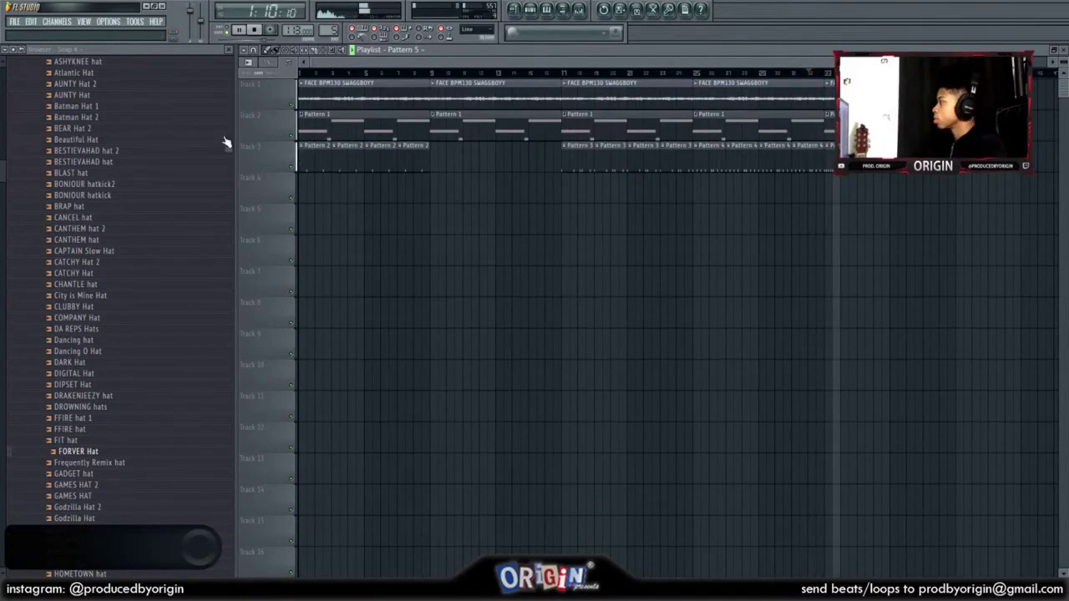
{"action": "left_click", "coordinate": [531, 10]}
{"action": "right_click", "coordinate": [456, 360]}
{"action": "left_click", "coordinate": [469, 365]}
Step: Collapse the Hat folder and the Boida Kits 1 & 2 Organized folder in the sample browser
{"action": "left_click_drag", "start_coordinate": [3, 172], "coordinate": [2, 158]}
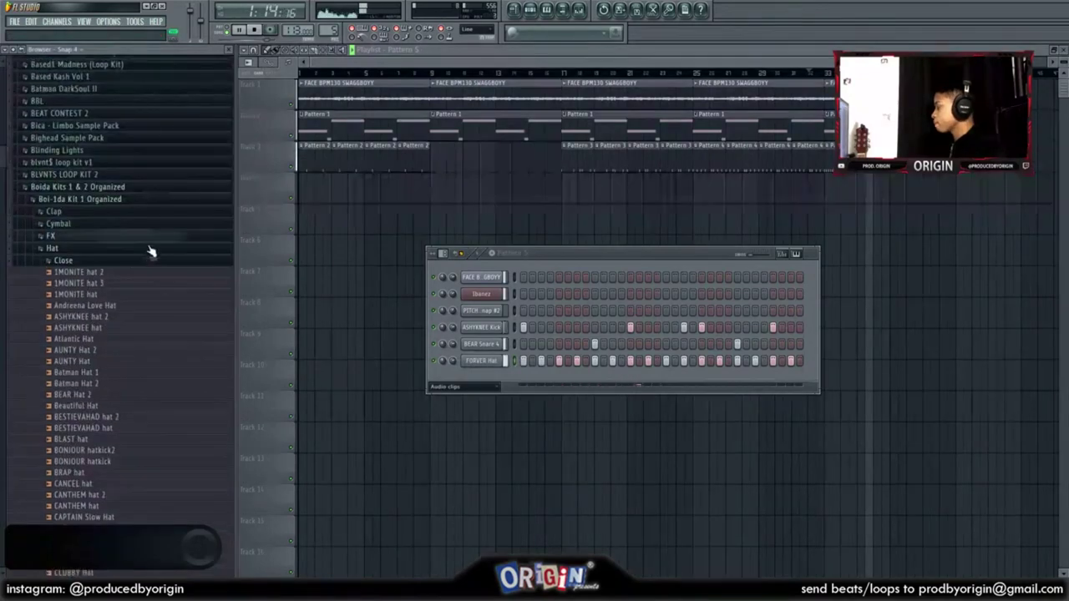
{"action": "left_click", "coordinate": [90, 249]}
{"action": "left_click", "coordinate": [109, 189]}
Step: Shorten the last Pattern 5 clip, starting at bar 39, to about one and a half bars
{"action": "left_click", "coordinate": [574, 226]}
{"action": "left_click_drag", "start_coordinate": [589, 228], "coordinate": [616, 284]}
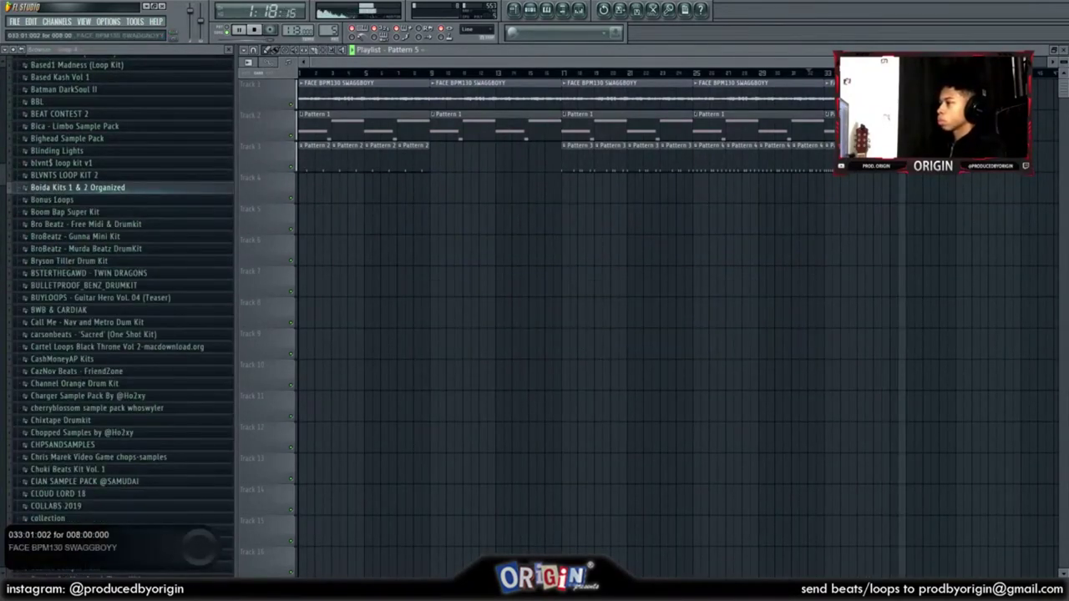
{"action": "scroll", "coordinate": [963, 159], "scroll_direction": "up", "scroll_amount": 8}
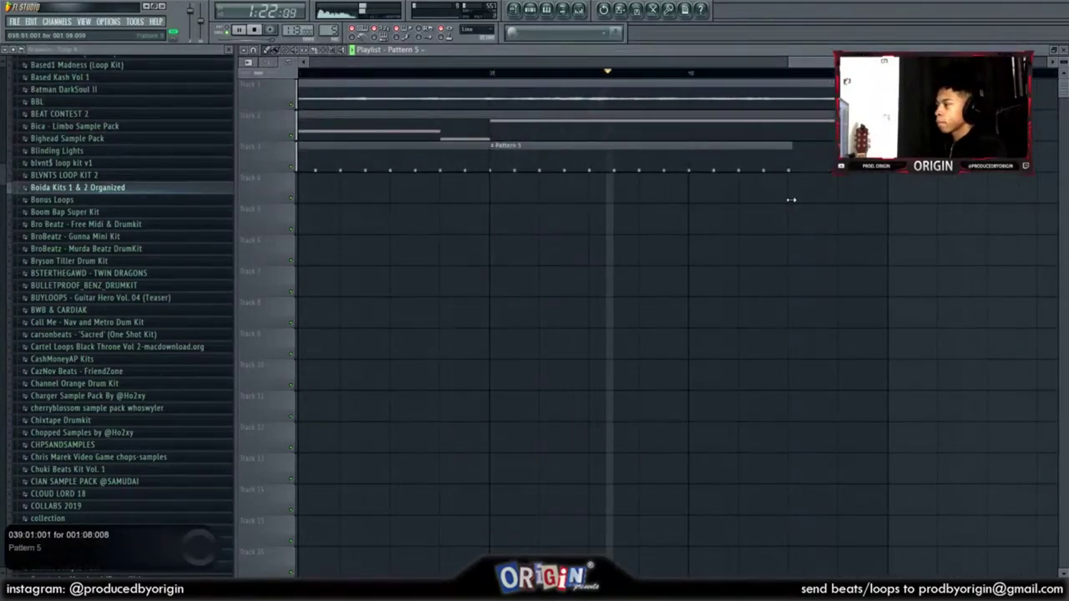
{"action": "scroll", "coordinate": [866, 73], "scroll_direction": "down", "scroll_amount": 5}
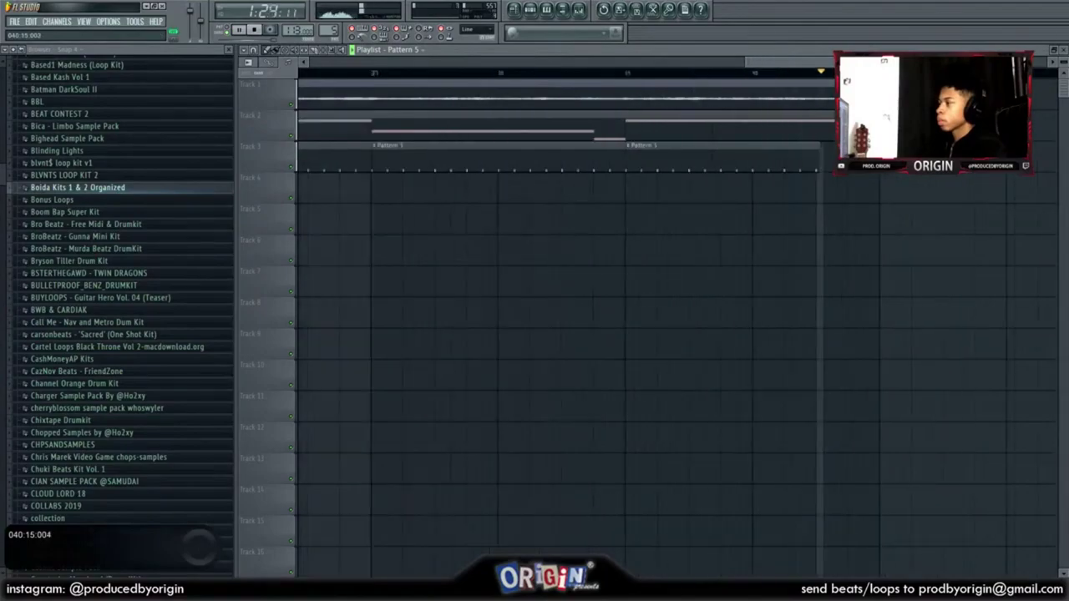
{"action": "key", "text": "F9"}
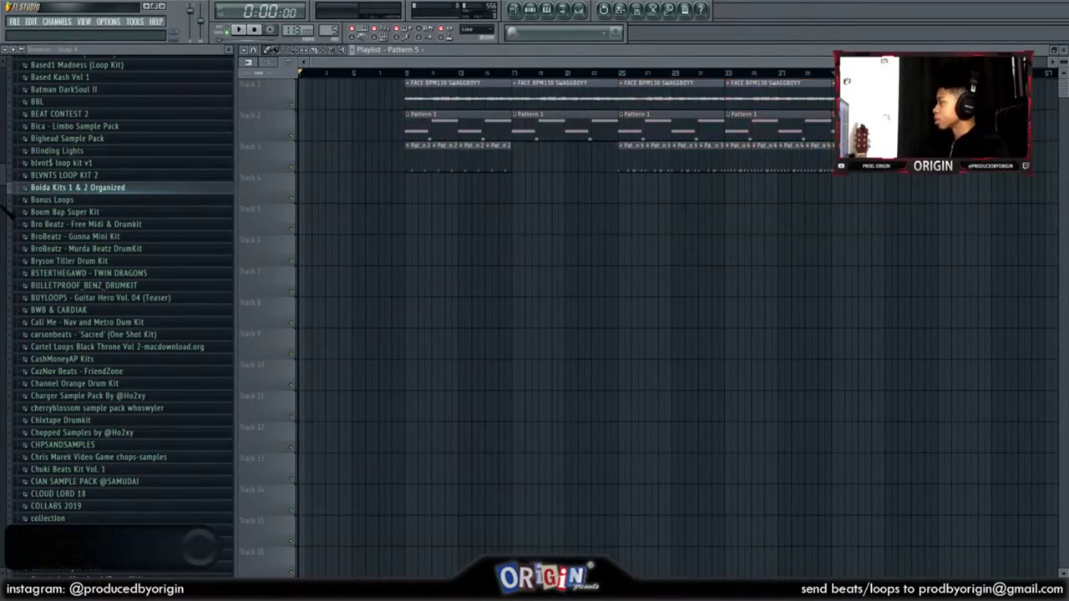
Step: Place the empty - texture sample from the Based1 & Pilgrim - Black Magic textures&fx folder on Track 5, starting at bar 1
{"action": "scroll", "coordinate": [138, 252], "scroll_direction": "up", "scroll_amount": 9}
{"action": "scroll", "coordinate": [138, 252], "scroll_direction": "up", "scroll_amount": 15}
{"action": "scroll", "coordinate": [129, 249], "scroll_direction": "up", "scroll_amount": 12}
{"action": "scroll", "coordinate": [144, 264], "scroll_direction": "down", "scroll_amount": 18}
{"action": "scroll", "coordinate": [142, 264], "scroll_direction": "down", "scroll_amount": 15}
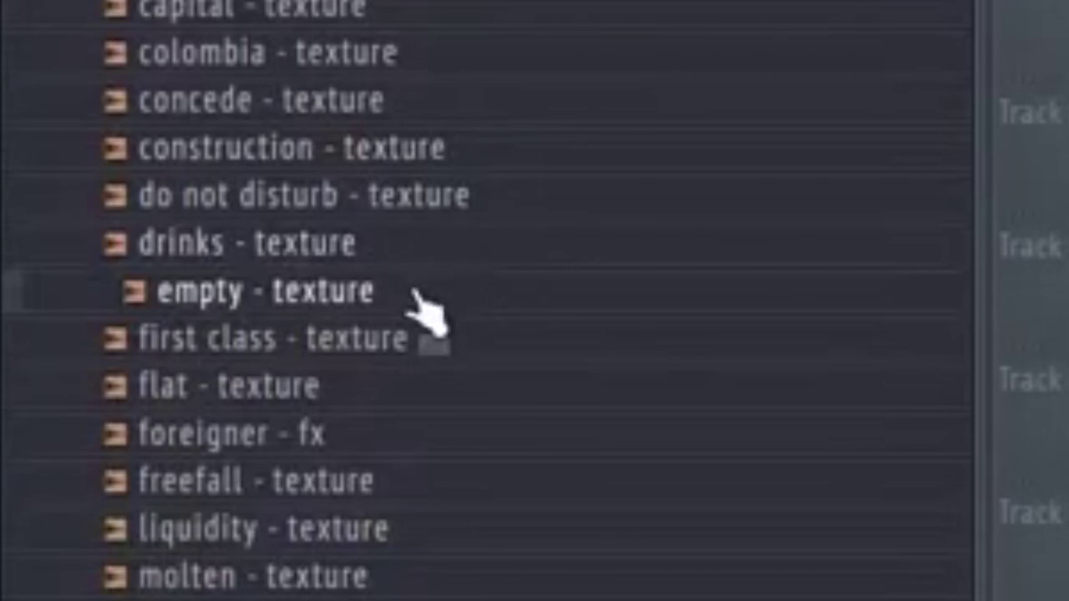
{"action": "left_click_drag", "start_coordinate": [265, 291], "coordinate": [376, 221]}
{"action": "left_click_drag", "start_coordinate": [445, 223], "coordinate": [284, 222]}
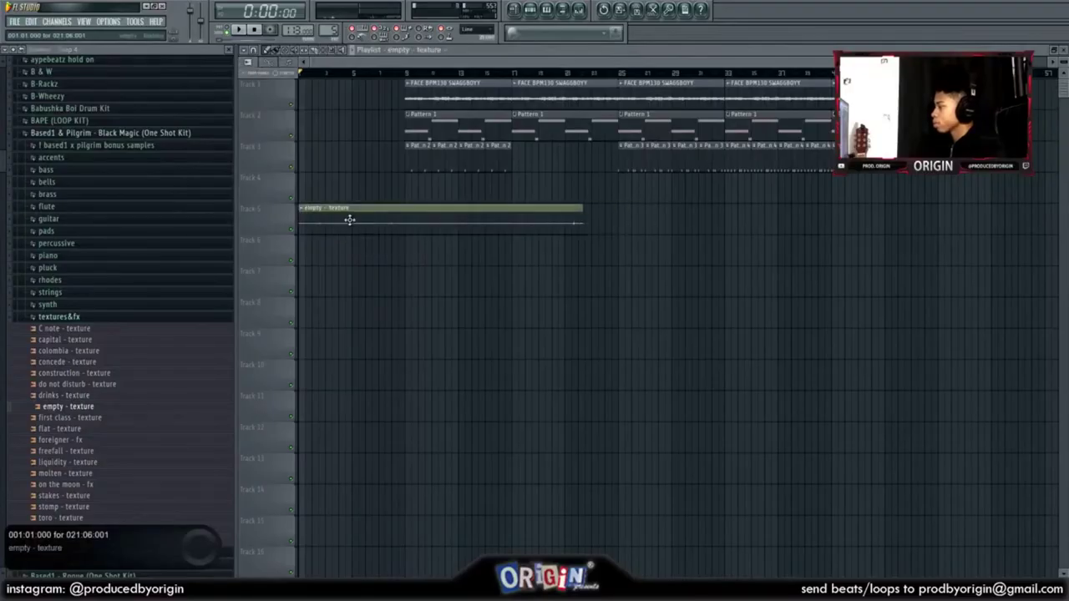
Step: Normalize the empty - texture sample in its channel settings
{"action": "double_click", "coordinate": [350, 219]}
{"action": "left_click", "coordinate": [705, 365]}
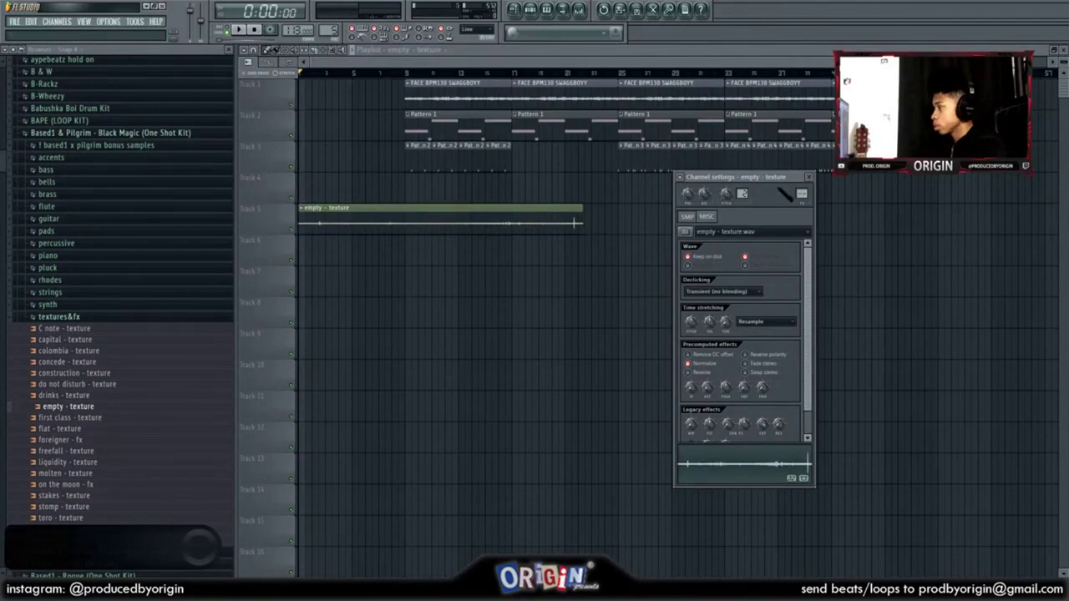
{"action": "left_click", "coordinate": [809, 178]}
Step: Create a volume envelope for the empty - texture clip that fades it out from bar 9 to bar 17
{"action": "left_click", "coordinate": [304, 208]}
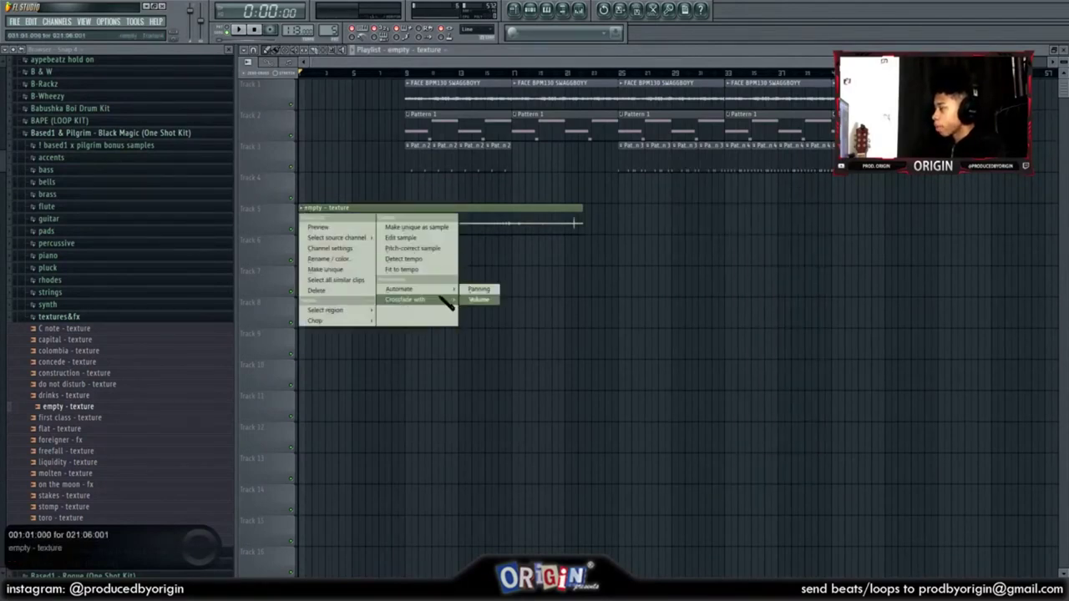
{"action": "mouse_move", "coordinate": [451, 301]}
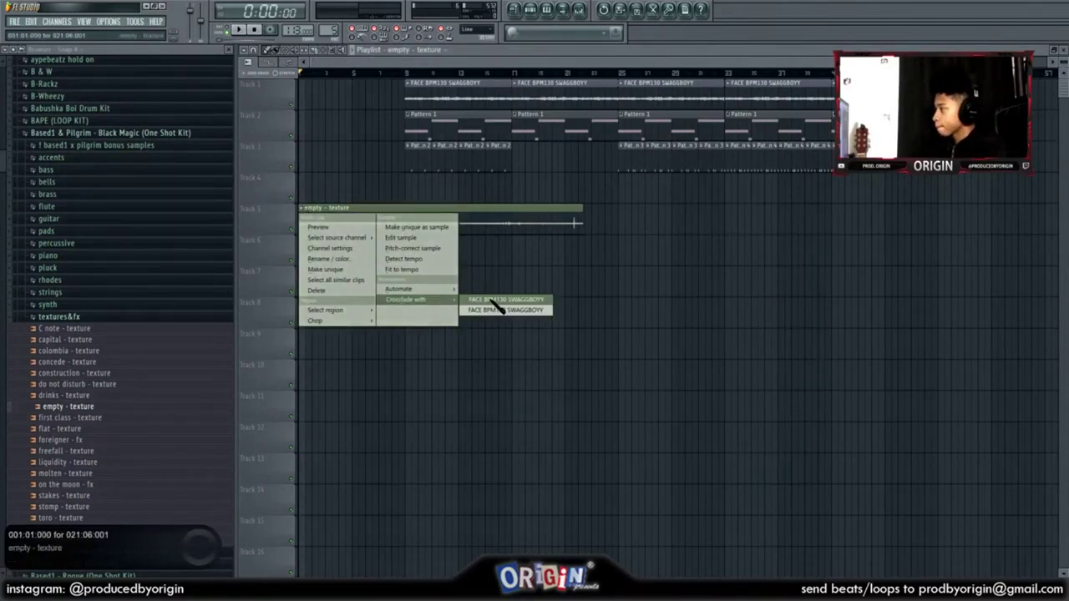
{"action": "left_click", "coordinate": [490, 305]}
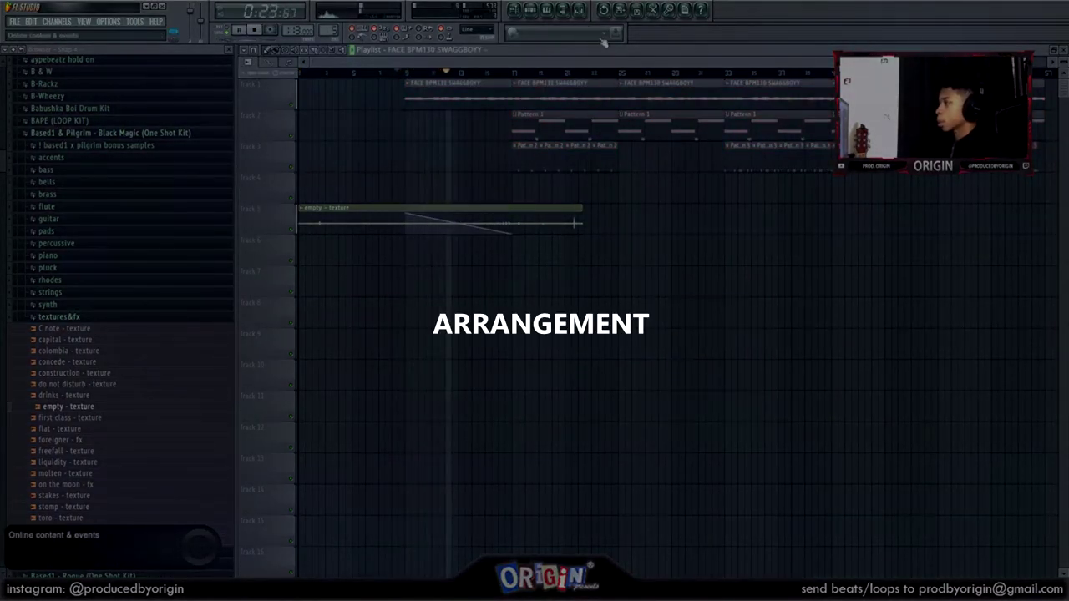
{"action": "key", "text": "F9"}
{"action": "key", "text": "F9"}
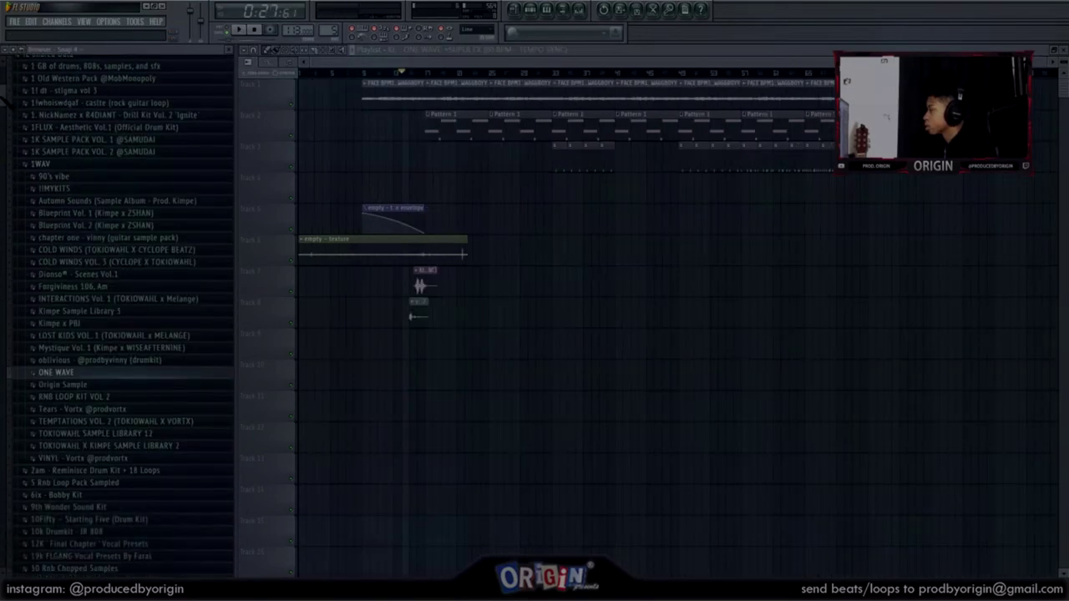
Step: Open the Soul folder of the trap&soul drum kit, found under 1WAV and !!MYKITS in the sample browser
{"action": "scroll", "coordinate": [187, 292], "scroll_direction": "up", "scroll_amount": 5}
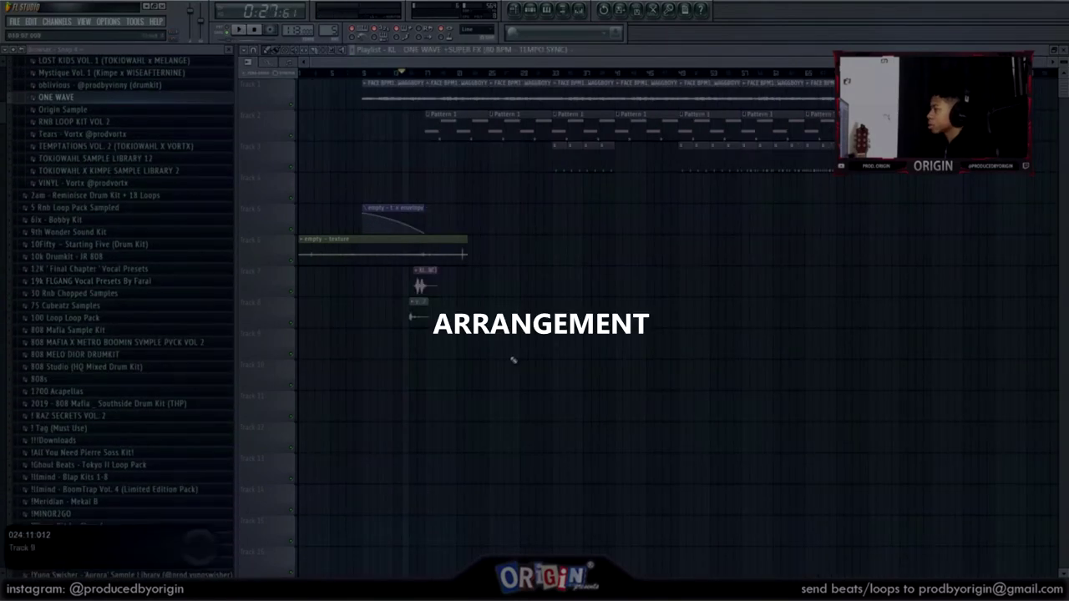
{"action": "scroll", "coordinate": [106, 194], "scroll_direction": "down", "scroll_amount": 5}
{"action": "scroll", "coordinate": [169, 278], "scroll_direction": "down", "scroll_amount": 1}
{"action": "scroll", "coordinate": [169, 279], "scroll_direction": "up", "scroll_amount": 1}
{"action": "scroll", "coordinate": [172, 279], "scroll_direction": "up", "scroll_amount": 2}
{"action": "scroll", "coordinate": [172, 279], "scroll_direction": "down", "scroll_amount": 2}
{"action": "scroll", "coordinate": [189, 299], "scroll_direction": "up", "scroll_amount": 2}
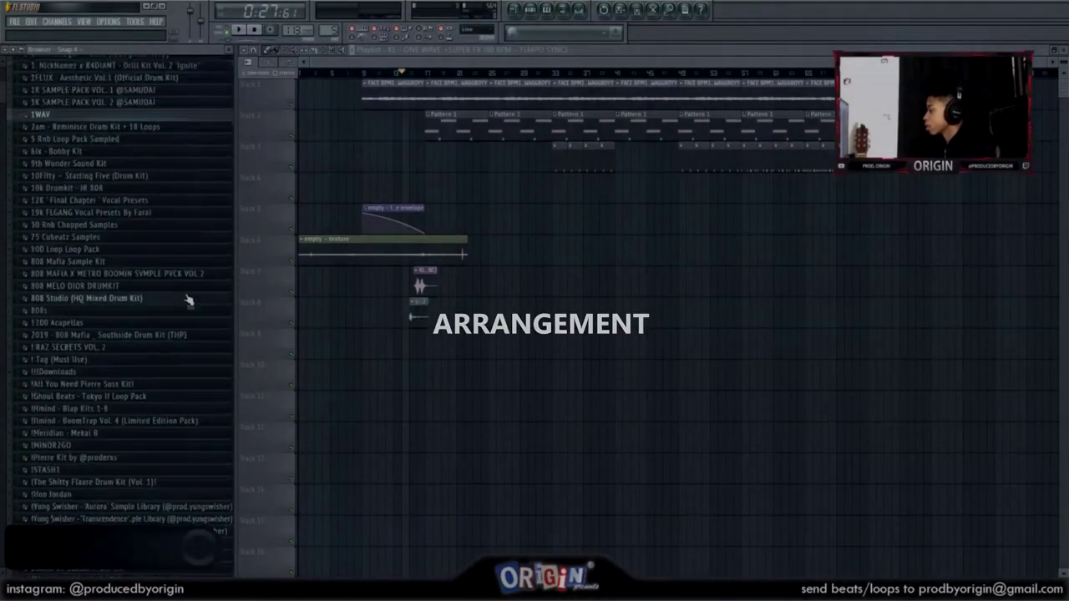
{"action": "left_click", "coordinate": [117, 153]}
{"action": "scroll", "coordinate": [121, 254], "scroll_direction": "down", "scroll_amount": 1}
{"action": "left_click", "coordinate": [70, 137]}
{"action": "left_click", "coordinate": [83, 234]}
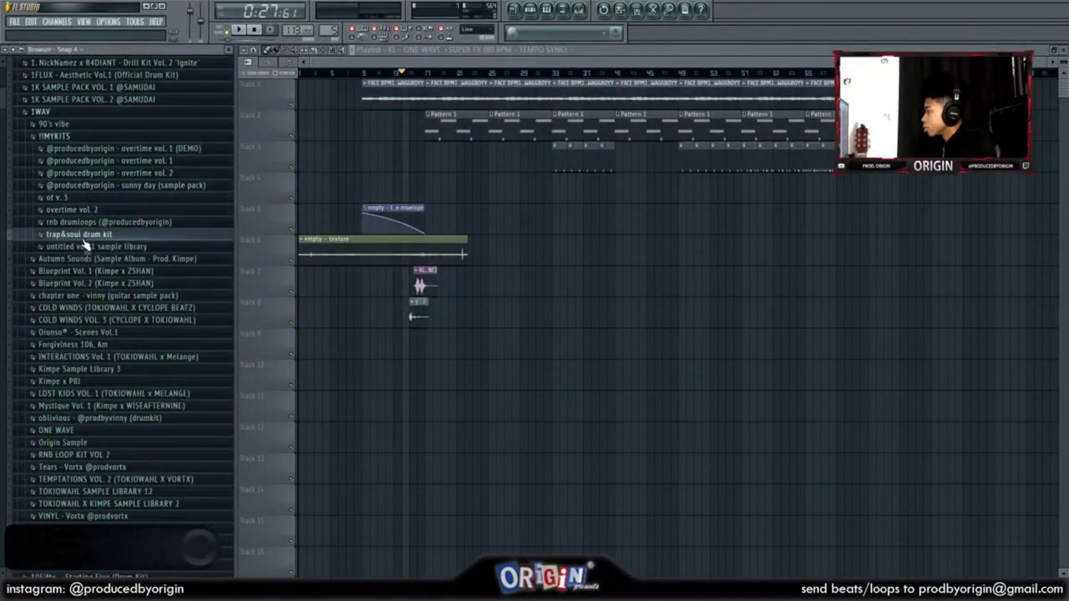
{"action": "left_click", "coordinate": [106, 247]}
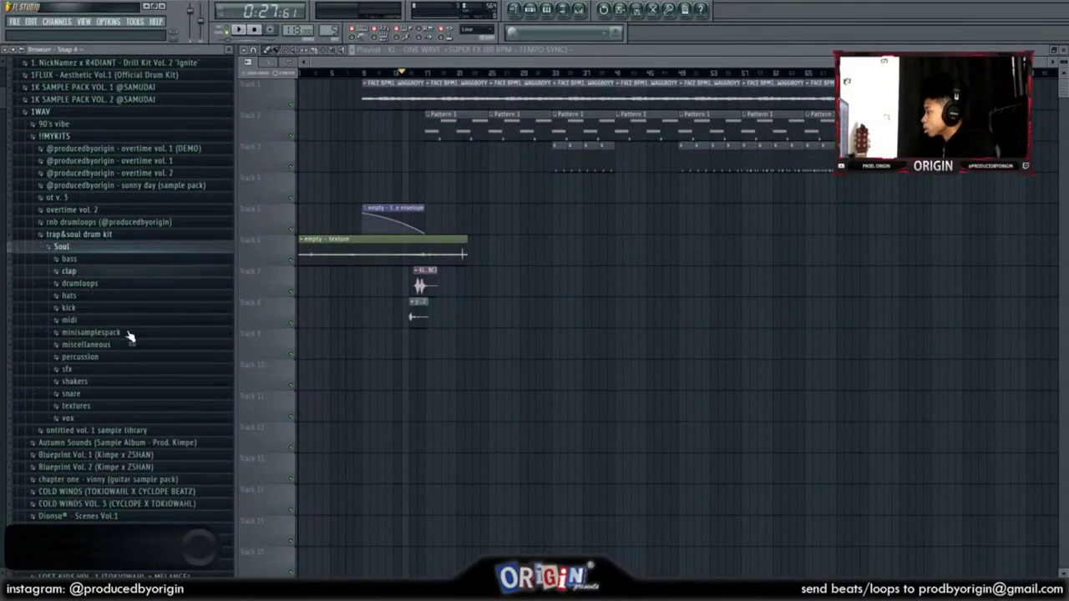
Step: Place the texture [ vinyl ] sample from the textures folder on Track 9, repeated from bar 1 to bar 81
{"action": "left_click", "coordinate": [98, 407]}
{"action": "left_click", "coordinate": [102, 418]}
{"action": "left_click_drag", "start_coordinate": [111, 431], "coordinate": [537, 372]}
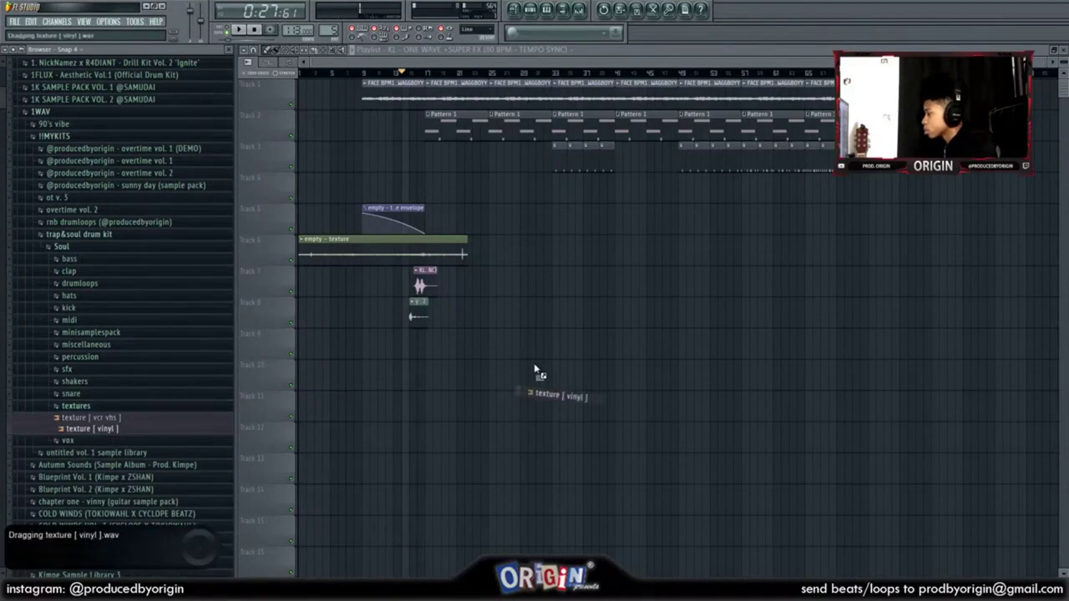
{"action": "left_click_drag", "start_coordinate": [446, 348], "coordinate": [209, 332]}
Step: Normalize the texture [ vinyl ] sample and set its channel volume to about 24%
{"action": "left_click_drag", "start_coordinate": [704, 194], "coordinate": [704, 214]}
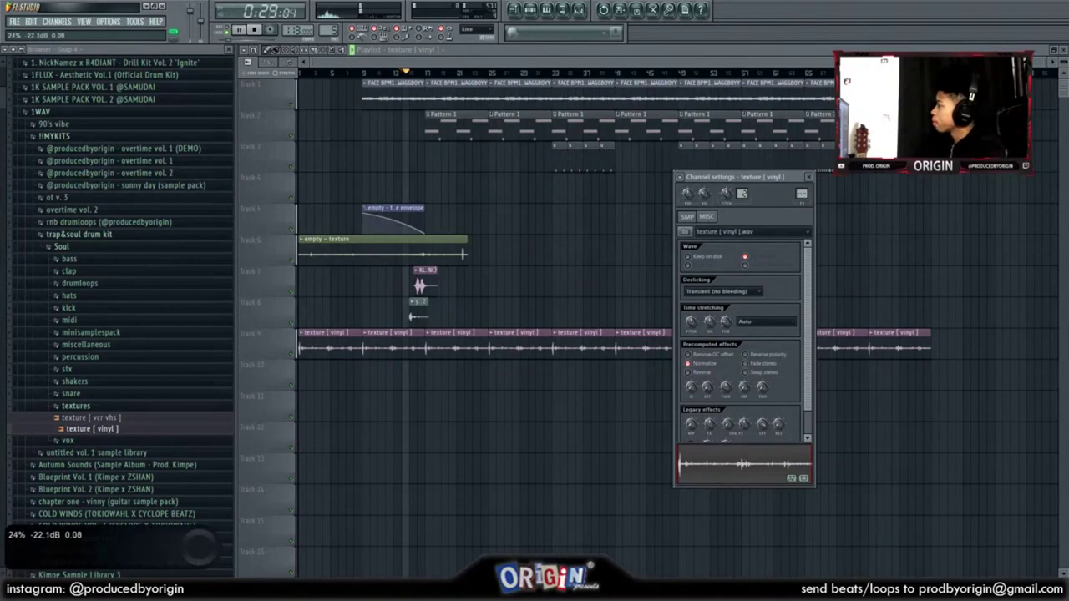
{"action": "left_click", "coordinate": [507, 480]}
{"action": "right_click", "coordinate": [506, 480]}
{"action": "left_click", "coordinate": [76, 406]}
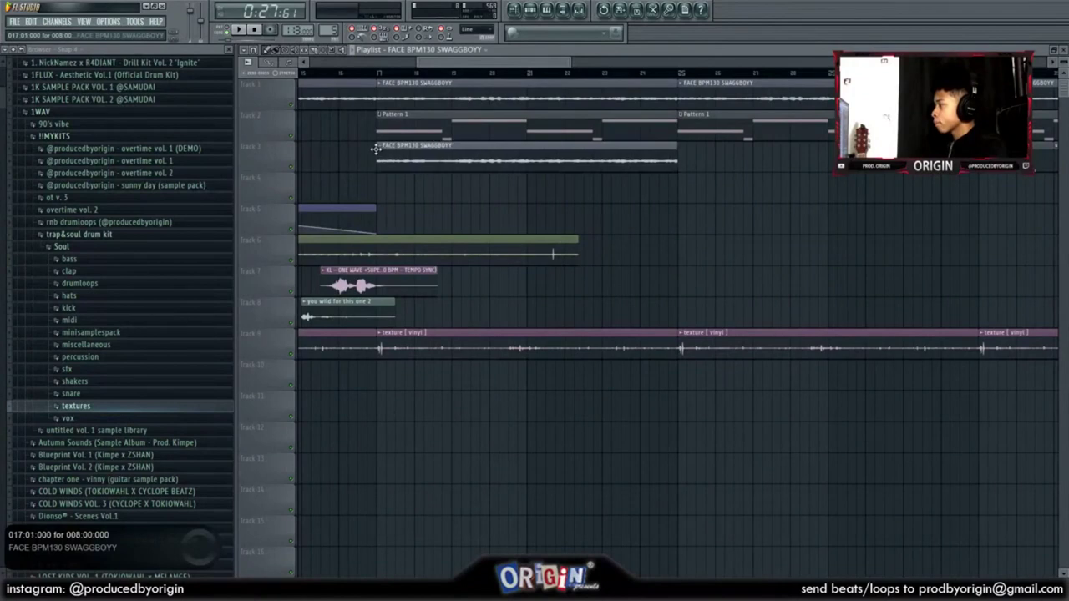
Step: Make the FACE BPM130 SWAGGBOYY clip on Track 3 at bar 17 unique and check its channel settings
{"action": "right_click", "coordinate": [376, 149]}
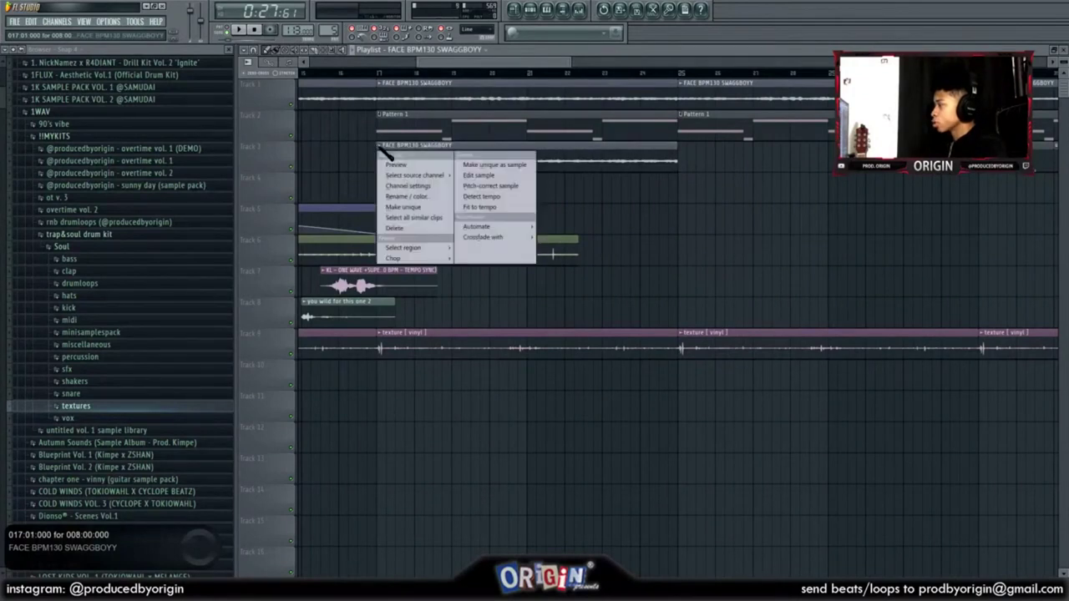
{"action": "left_click", "coordinate": [426, 208]}
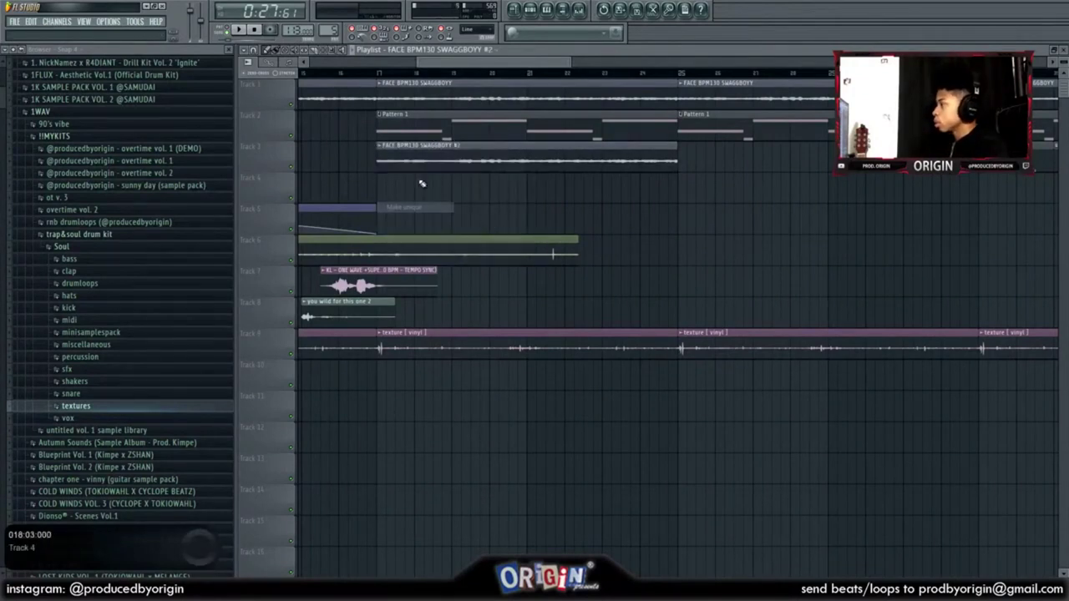
{"action": "double_click", "coordinate": [410, 163]}
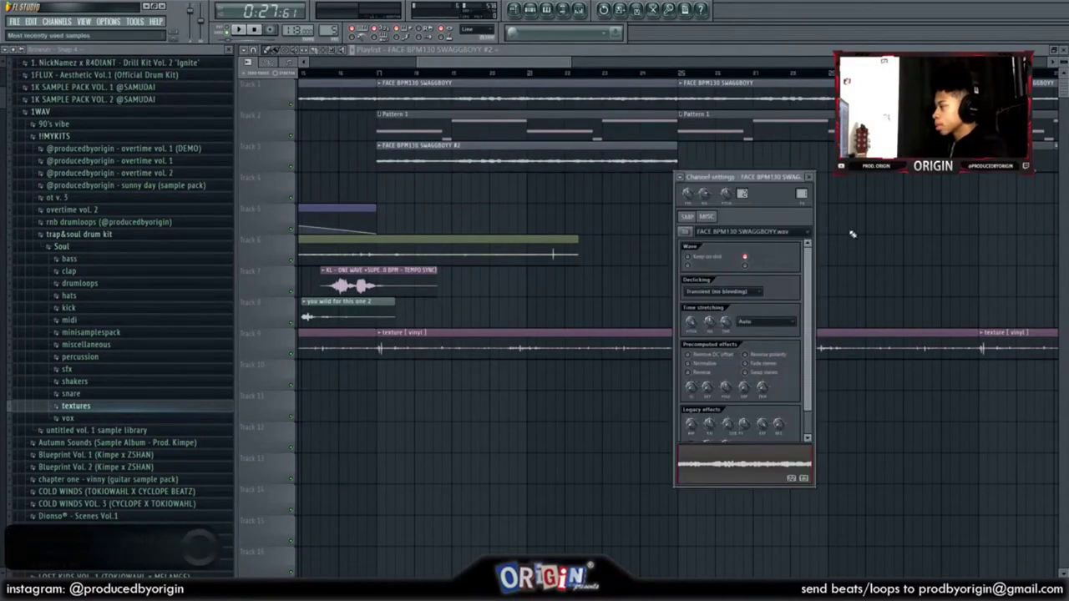
{"action": "left_click", "coordinate": [809, 178]}
Step: Add a volume envelope to the unique FACE BPM130 SWAGGBOYY clip, rising from zero at bar 17 to 100% at 017:13:000
{"action": "left_click", "coordinate": [381, 146]}
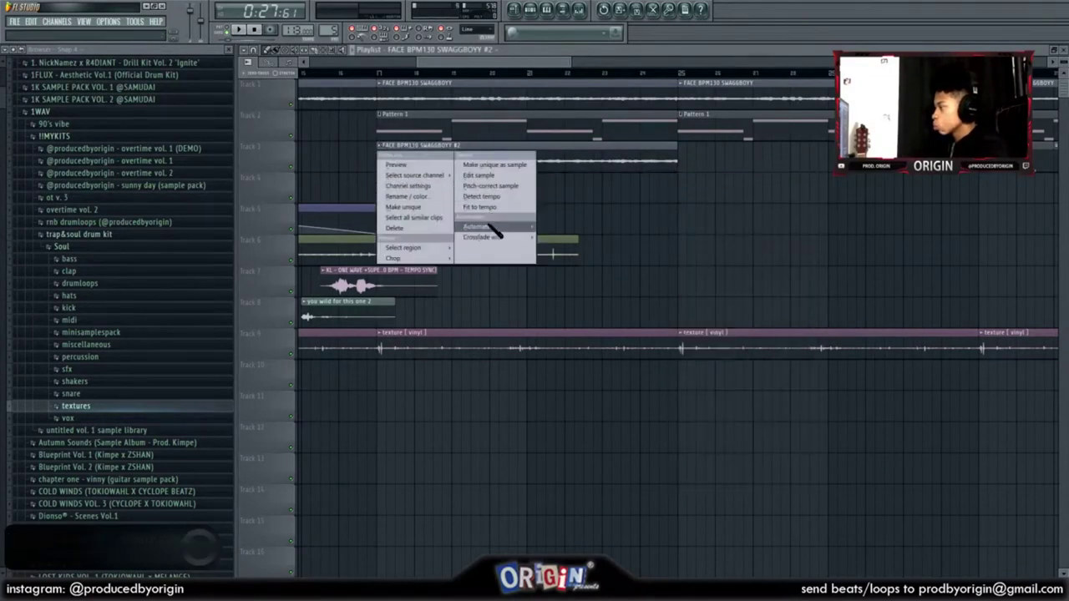
{"action": "left_click", "coordinate": [555, 237]}
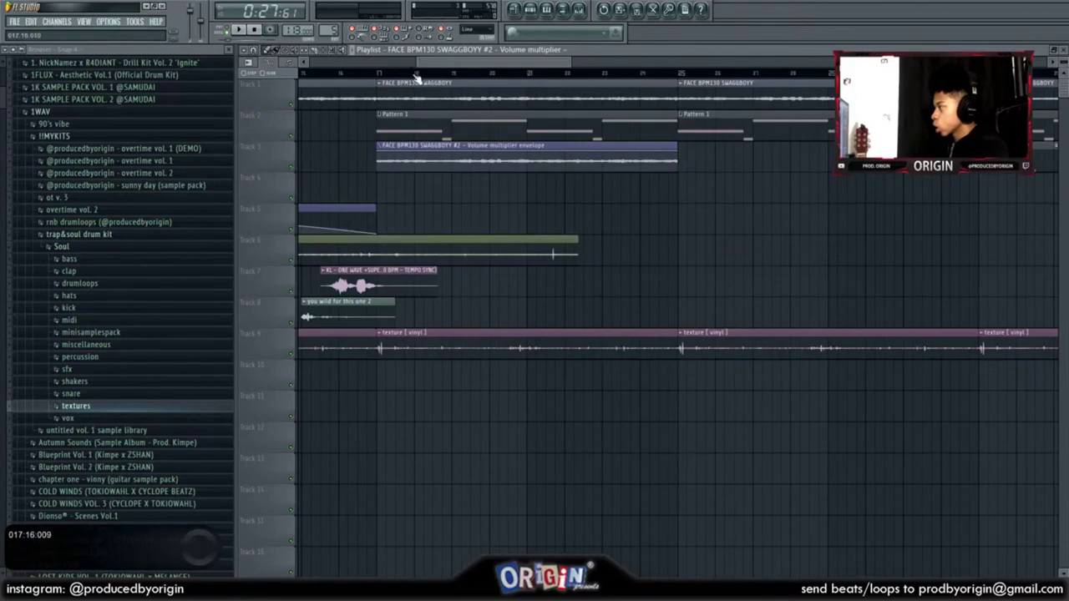
{"action": "scroll", "coordinate": [416, 77], "scroll_direction": "up", "scroll_amount": 3}
{"action": "left_click_drag", "start_coordinate": [322, 151], "coordinate": [323, 172]}
{"action": "key", "text": "space"}
{"action": "right_click", "coordinate": [358, 154]}
{"action": "left_click", "coordinate": [303, 75]}
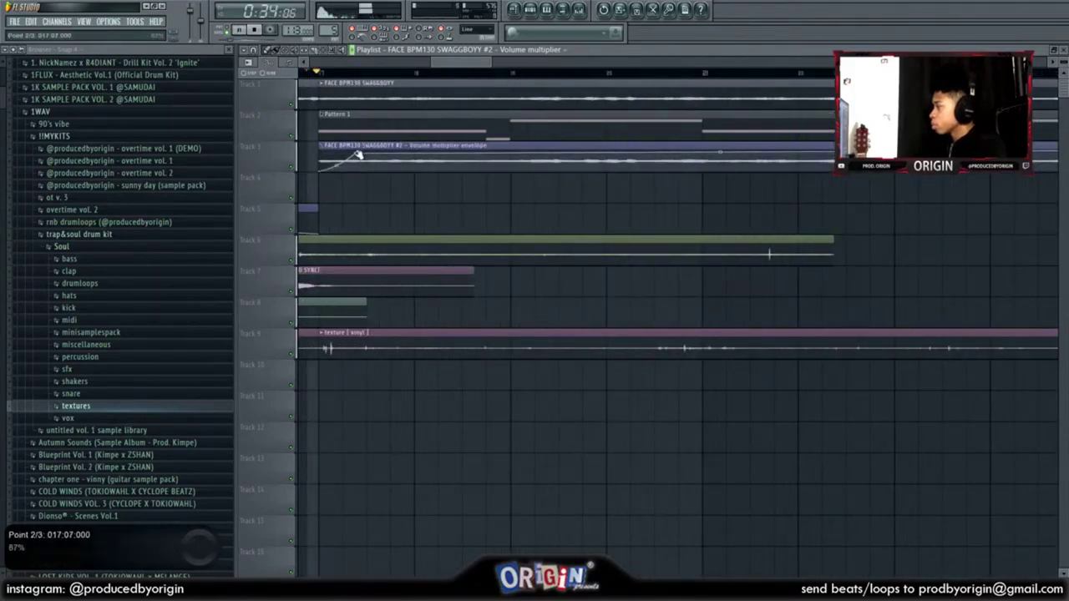
{"action": "left_click_drag", "start_coordinate": [356, 153], "coordinate": [357, 159]}
{"action": "key", "text": "space"}
{"action": "key", "text": "space"}
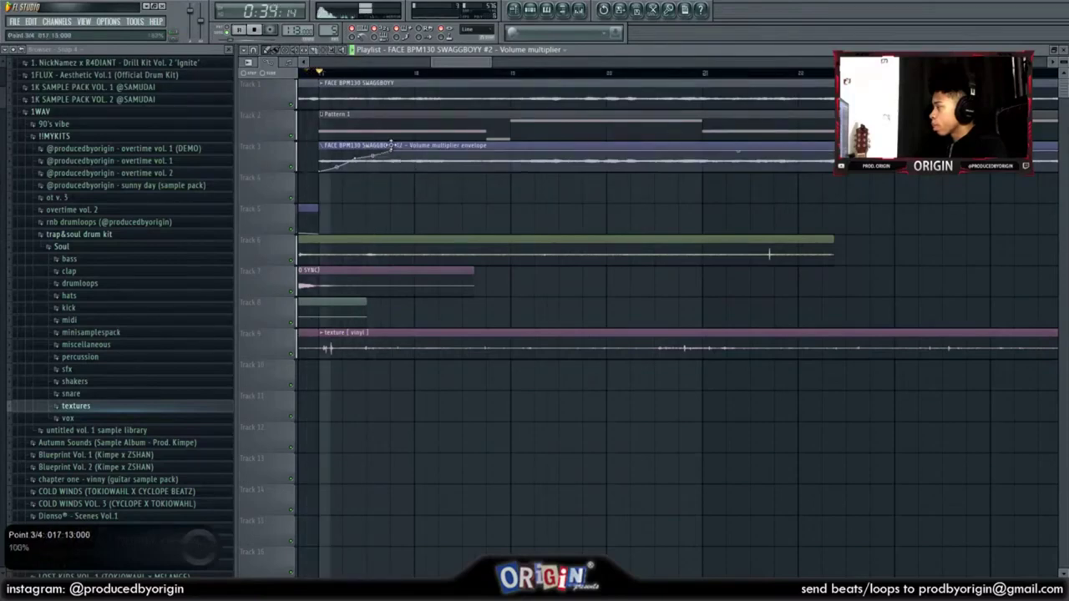
Step: Make the envelope fall back to zero around the middle of bar 18, and audition it with Track 1 muted
{"action": "right_click", "coordinate": [446, 156]}
{"action": "left_click_drag", "start_coordinate": [446, 156], "coordinate": [466, 179]}
{"action": "key", "text": "space"}
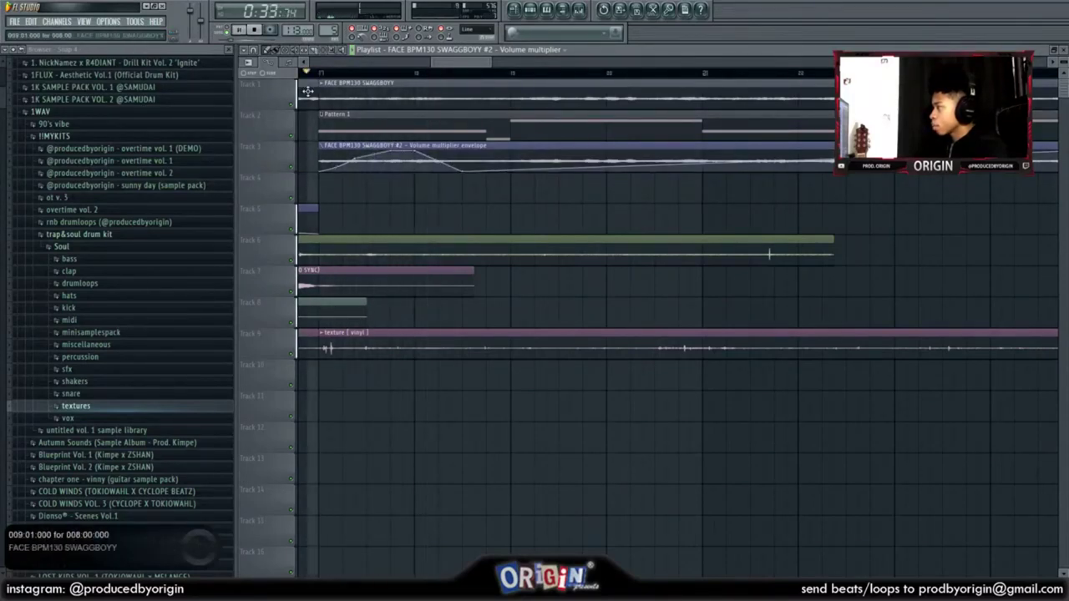
{"action": "key", "text": "space"}
{"action": "left_click", "coordinate": [290, 105]}
{"action": "key", "text": "space"}
{"action": "key", "text": "space"}
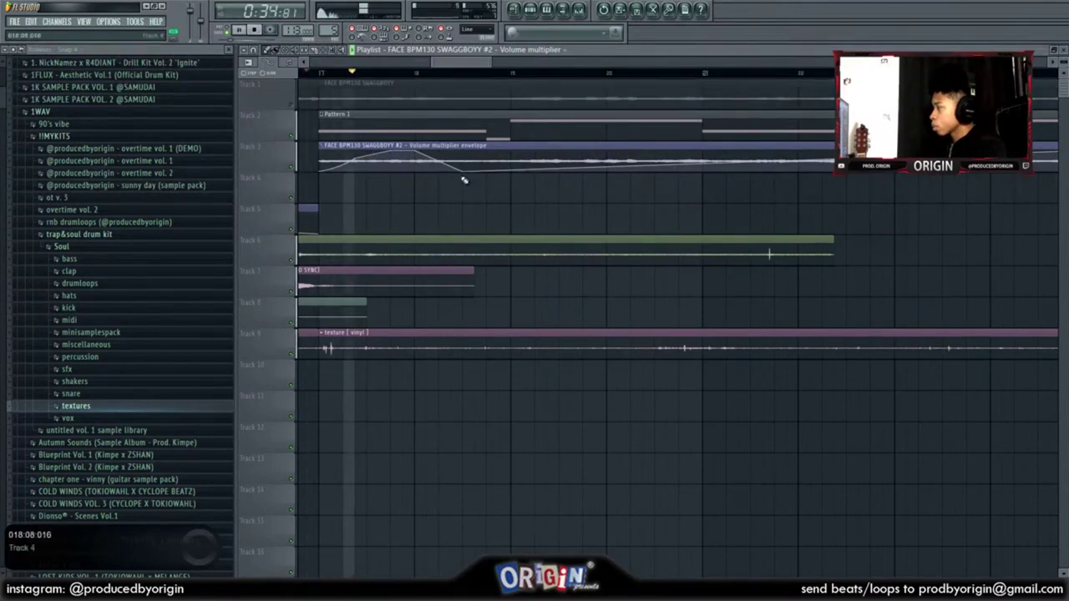
Step: Continue the envelope with a second swell peaking in bar 19, a dip to zero in bar 20 and a rise at bar 21
{"action": "right_click", "coordinate": [516, 162]}
{"action": "left_click_drag", "start_coordinate": [515, 162], "coordinate": [573, 152]}
{"action": "right_click", "coordinate": [583, 153]}
{"action": "right_click", "coordinate": [635, 164]}
{"action": "left_click_drag", "start_coordinate": [635, 164], "coordinate": [664, 185]}
{"action": "right_click", "coordinate": [705, 151]}
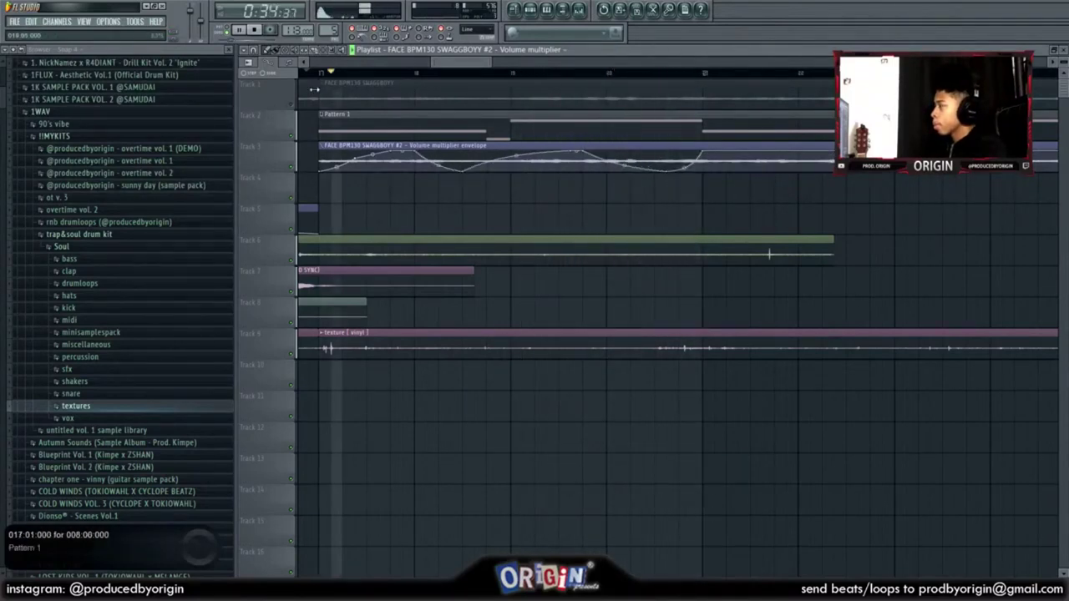
Step: Cut the sample clip and its envelope to four bars and repeat them on Track 4 from bar 25 to 41 and 49 to 81
{"action": "scroll", "coordinate": [329, 74], "scroll_direction": "down", "scroll_amount": 1}
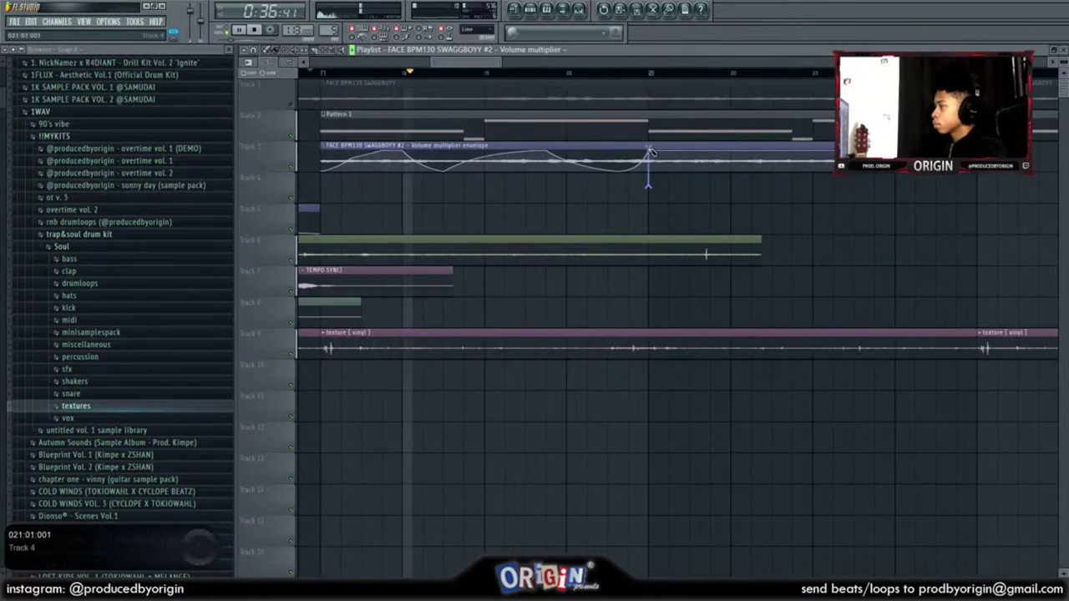
{"action": "right_click", "coordinate": [687, 165]}
{"action": "left_click_drag", "start_coordinate": [661, 163], "coordinate": [620, 157]}
{"action": "key", "text": "ctrl+b"}
{"action": "scroll", "coordinate": [563, 77], "scroll_direction": "right", "scroll_amount": 1}
{"action": "scroll", "coordinate": [564, 77], "scroll_direction": "right", "scroll_amount": 2}
{"action": "scroll", "coordinate": [562, 77], "scroll_direction": "down", "scroll_amount": 3}
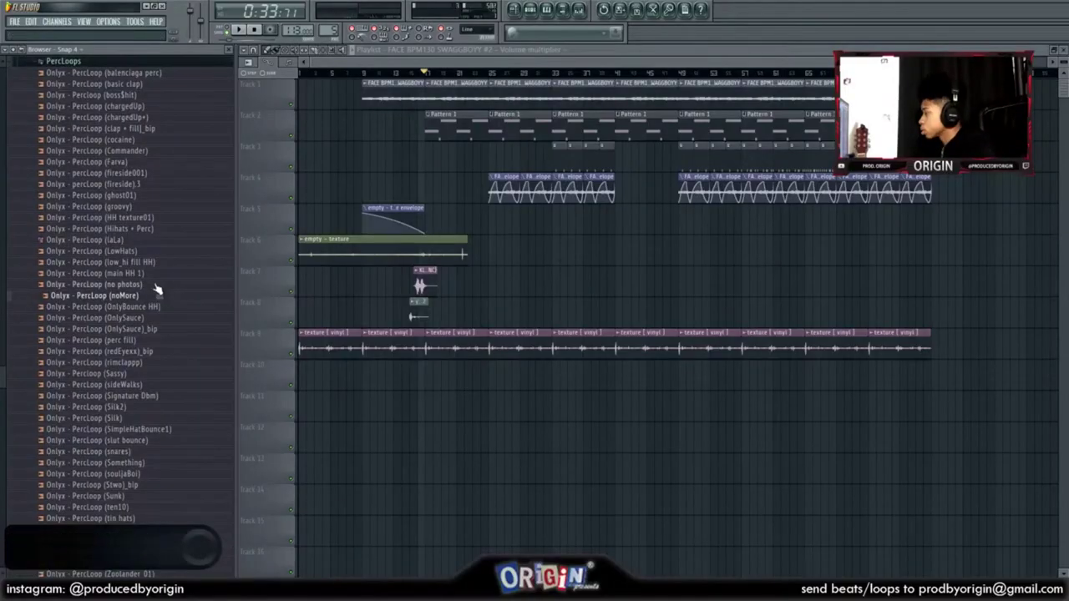
Step: Place Onlyx - PercLoop (noMore) on Track 10 starting at bar 17 and route it to its own mixer track
{"action": "left_click_drag", "start_coordinate": [449, 378], "coordinate": [168, 380]}
{"action": "double_click", "coordinate": [320, 387]}
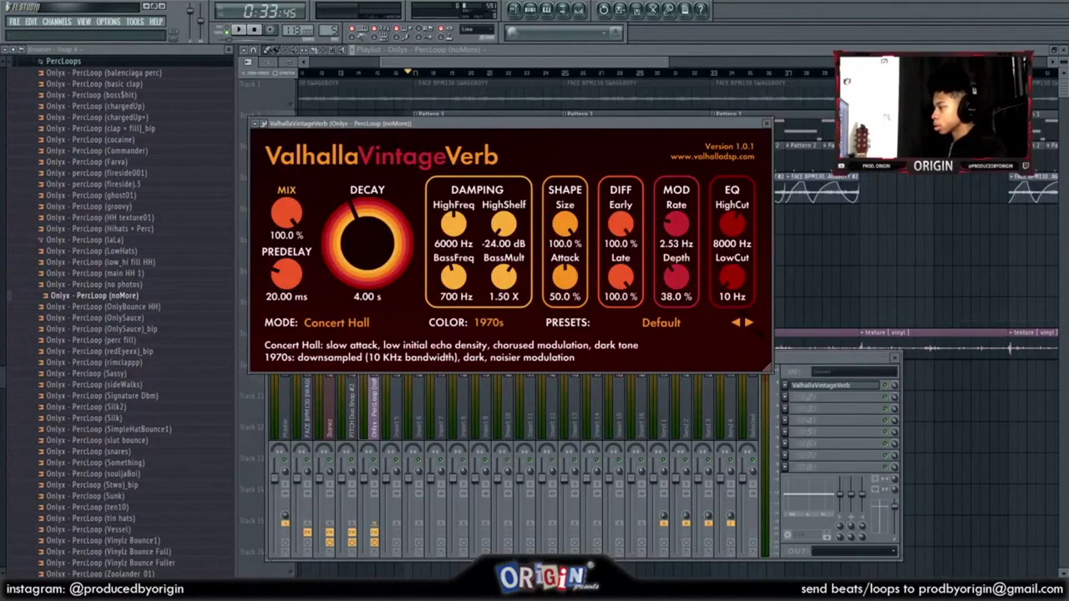
Step: Add ValhallaVintageVerb to the perc loop's mixer track, advance it to the next preset and set its mix level to 50%
{"action": "left_click", "coordinate": [749, 323]}
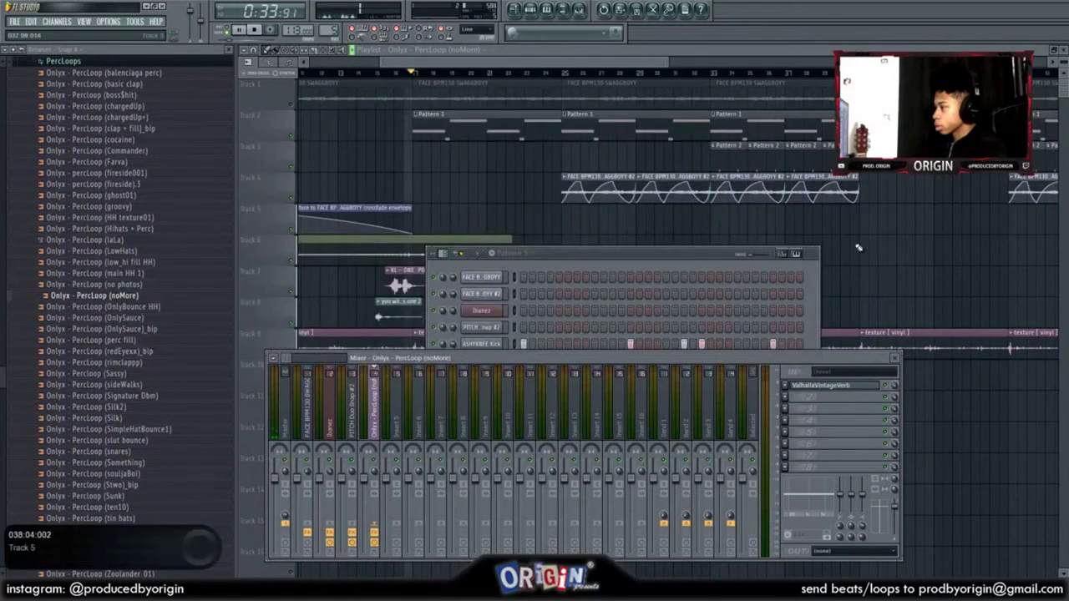
{"action": "left_click", "coordinate": [869, 249]}
{"action": "right_click", "coordinate": [868, 249]}
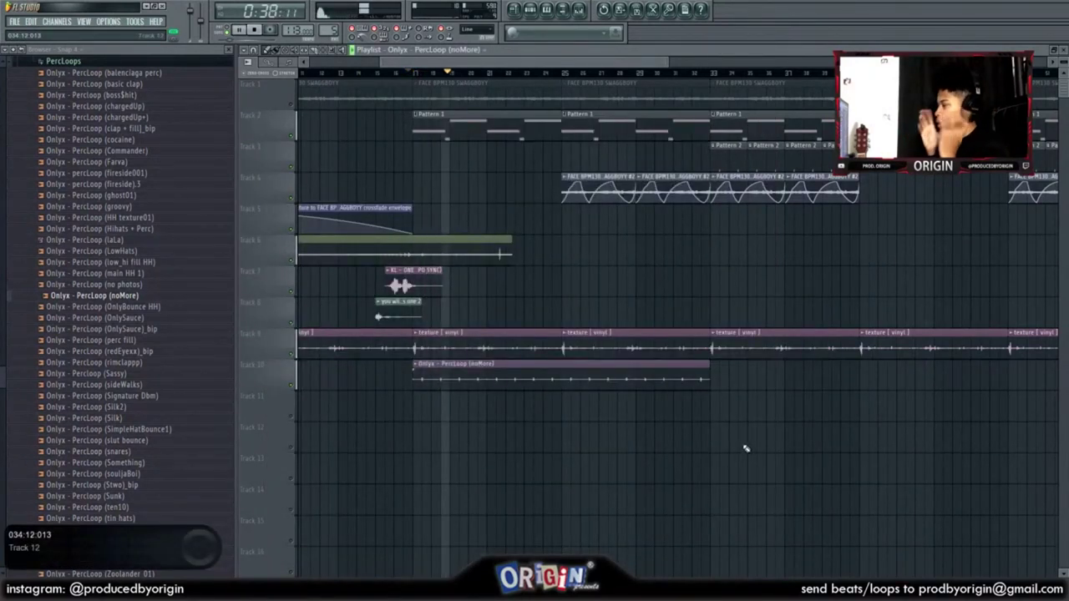
{"action": "left_click", "coordinate": [585, 10]}
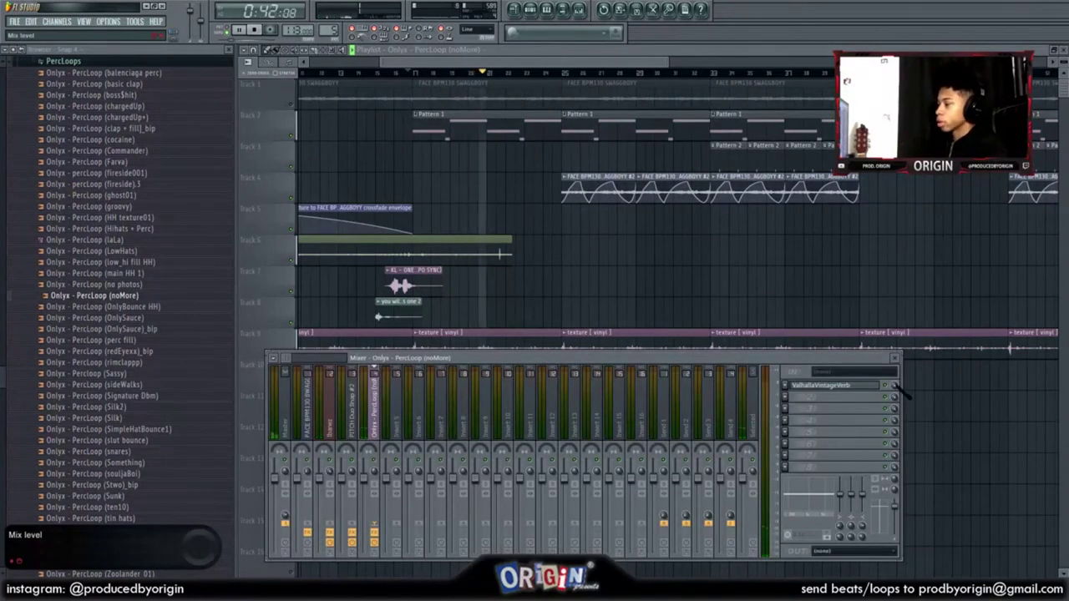
{"action": "left_click_drag", "start_coordinate": [895, 385], "coordinate": [894, 394]}
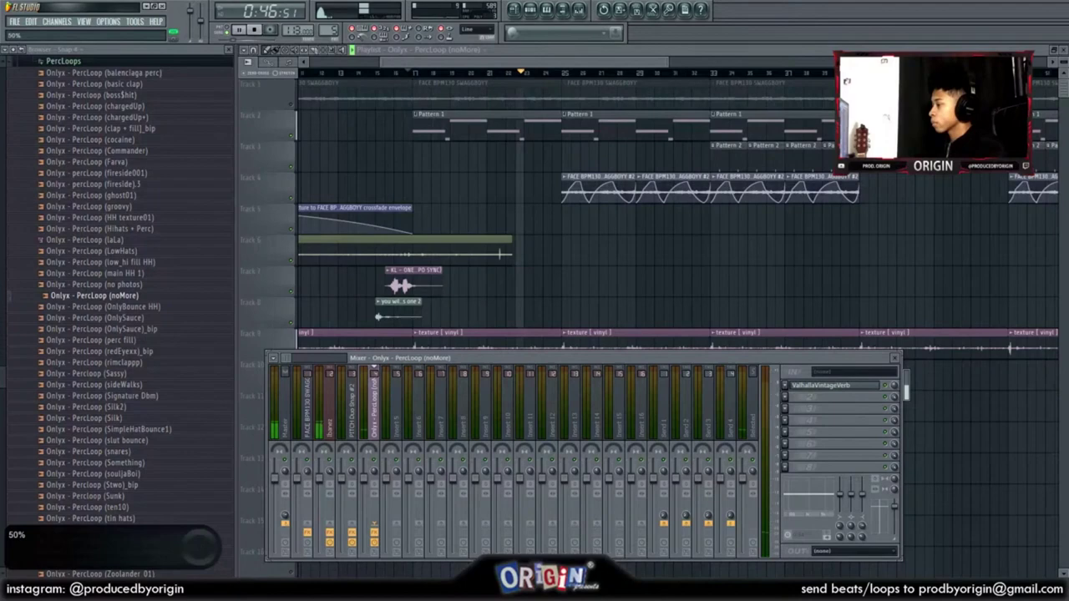
Step: Add Fruity Parametric EQ 2 to the perc loop's mixer track and load the 40Hz + 18kHz cut preset
{"action": "left_click", "coordinate": [785, 396]}
{"action": "mouse_move", "coordinate": [799, 373]}
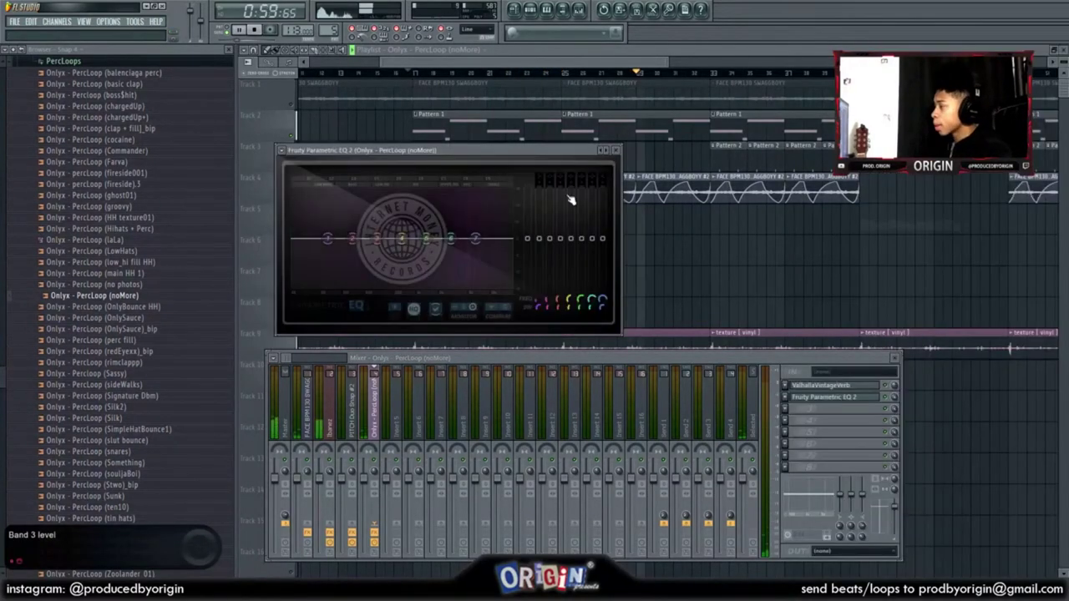
{"action": "left_click", "coordinate": [603, 150]}
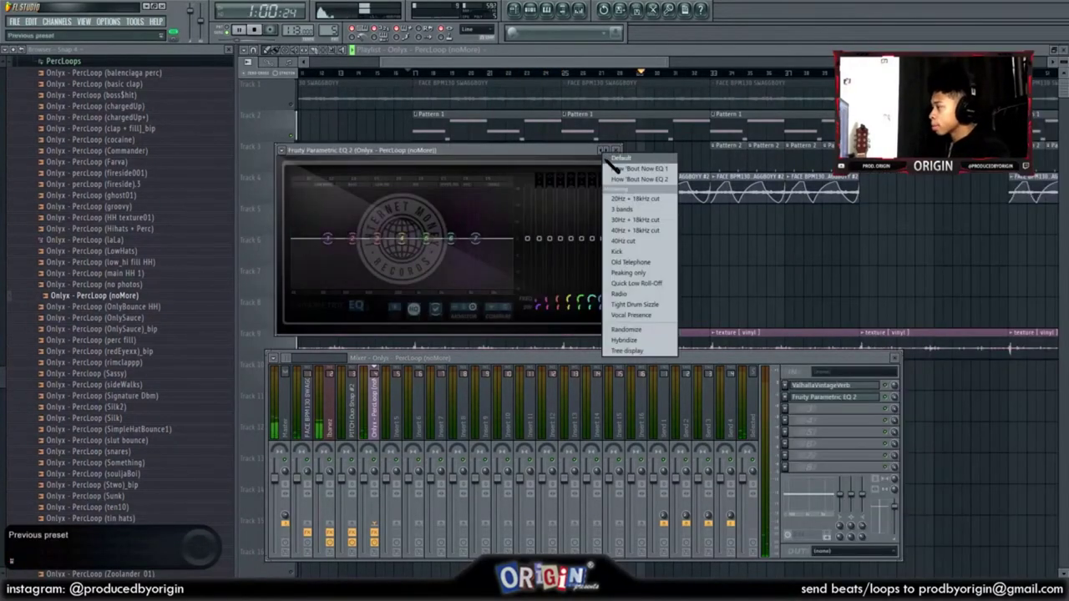
{"action": "left_click", "coordinate": [639, 231]}
Step: Move the EQ's low cut up and its high cut down to narrow the perc loop to the mid frequencies
{"action": "left_click_drag", "start_coordinate": [506, 239], "coordinate": [463, 240]}
{"action": "left_click_drag", "start_coordinate": [308, 240], "coordinate": [399, 240]}
{"action": "left_click_drag", "start_coordinate": [465, 241], "coordinate": [477, 240]}
{"action": "left_click_drag", "start_coordinate": [400, 240], "coordinate": [409, 240]}
{"action": "scroll", "coordinate": [409, 242], "scroll_direction": "up", "scroll_amount": 3}
{"action": "left_click_drag", "start_coordinate": [476, 240], "coordinate": [474, 243]}
{"action": "scroll", "coordinate": [474, 241], "scroll_direction": "up", "scroll_amount": 2}
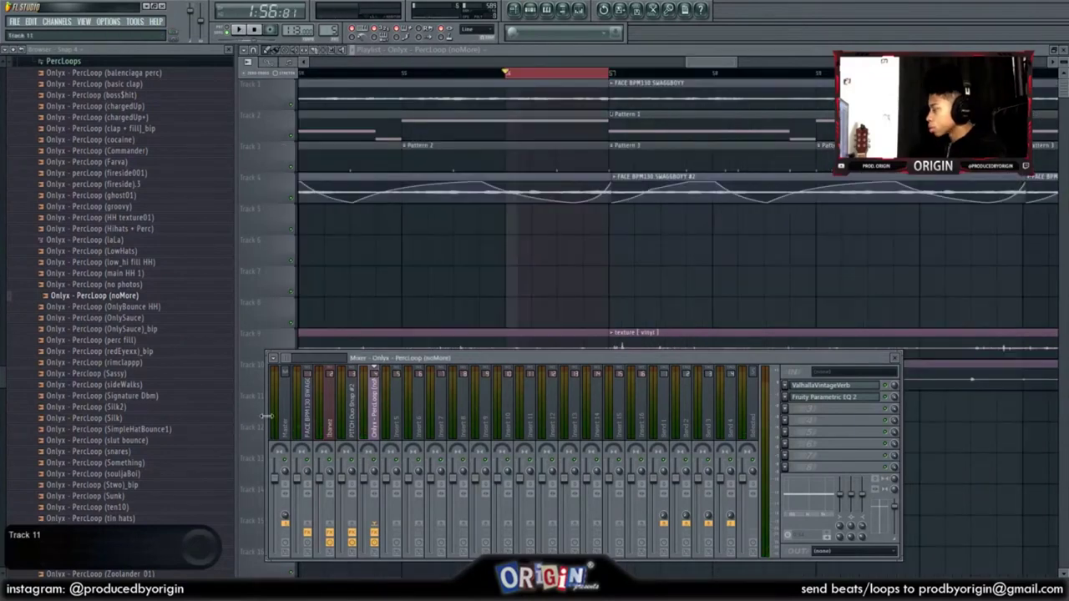
Step: Render the Master track for the selected bar 56 into an audio clip on Track 5
{"action": "left_click", "coordinate": [294, 435]}
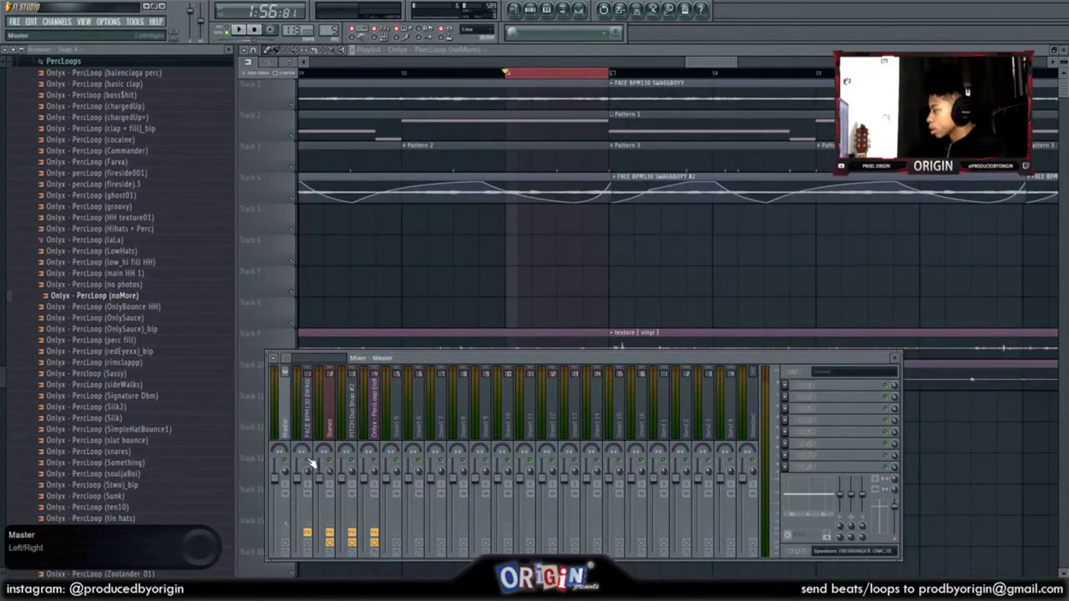
{"action": "left_click", "coordinate": [267, 365]}
{"action": "mouse_move", "coordinate": [301, 358]}
{"action": "left_click", "coordinate": [406, 359]}
{"action": "left_click", "coordinate": [592, 382]}
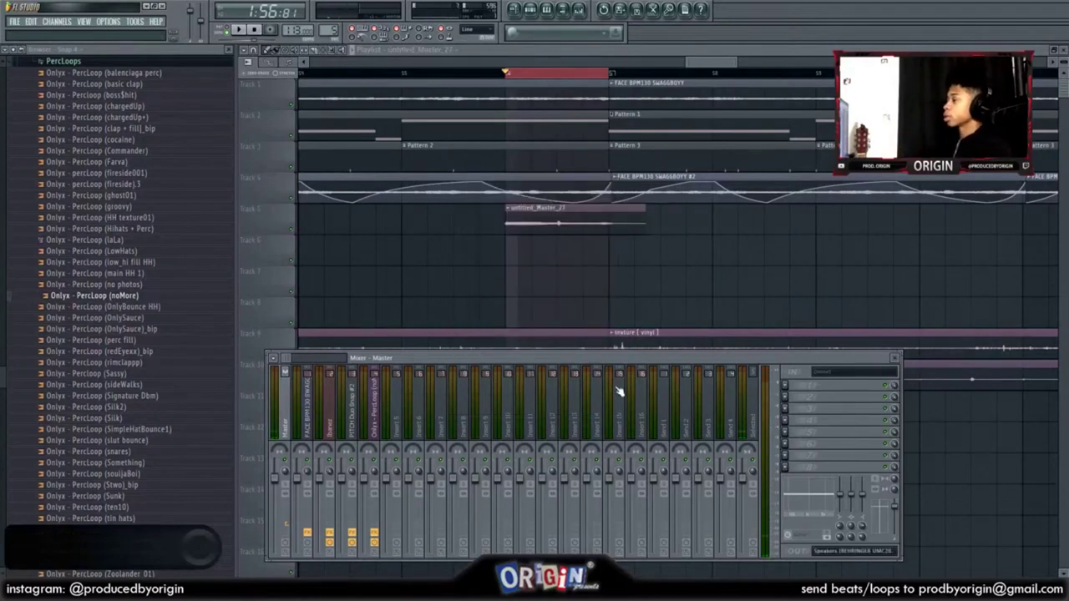
{"action": "key", "text": "F9"}
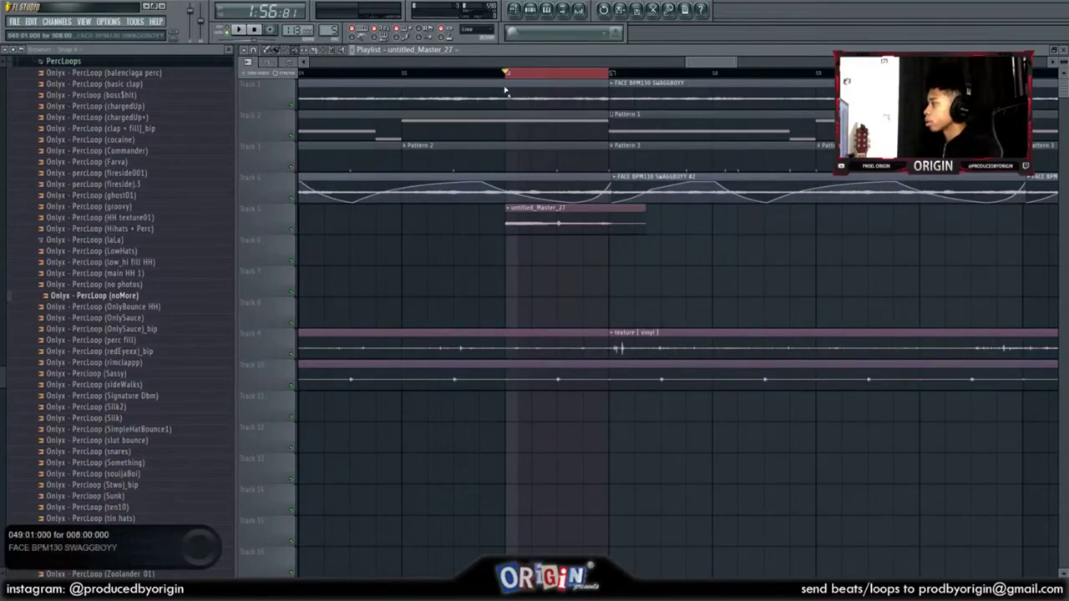
Step: Cut bar 56 out of the clips on Tracks 1 to 4, 9 and 10, and trim the rendered Master clip to end at bar 57
{"action": "left_click_drag", "start_coordinate": [518, 417], "coordinate": [523, 389]}
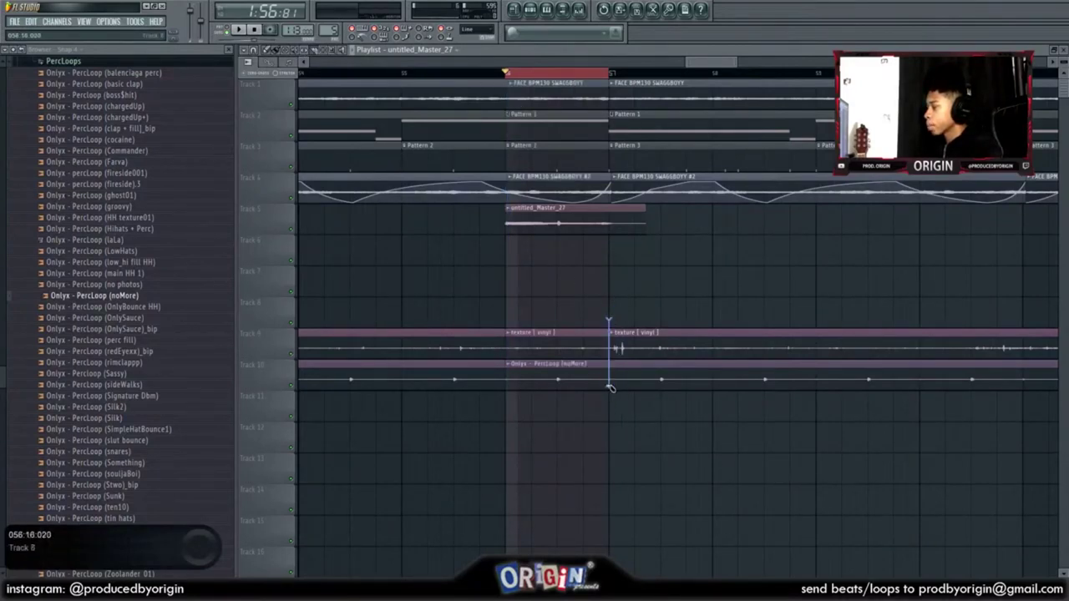
{"action": "right_click", "coordinate": [566, 377]}
{"action": "right_click", "coordinate": [569, 341]}
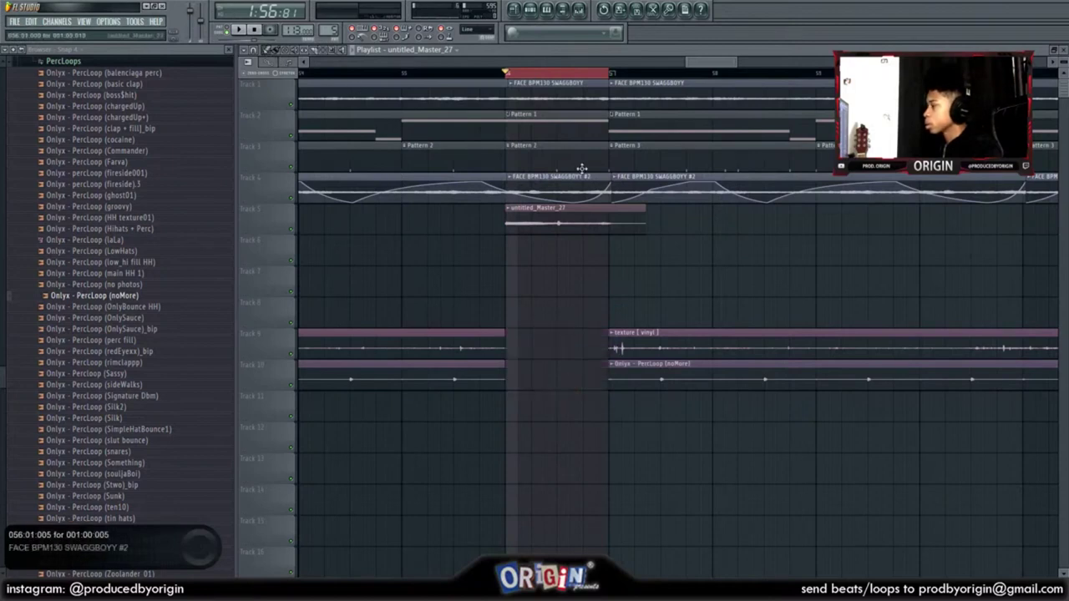
{"action": "right_click", "coordinate": [542, 92]}
{"action": "right_click", "coordinate": [543, 122]}
{"action": "right_click", "coordinate": [547, 153]}
{"action": "right_click", "coordinate": [549, 185]}
{"action": "left_click_drag", "start_coordinate": [600, 305], "coordinate": [588, 197]}
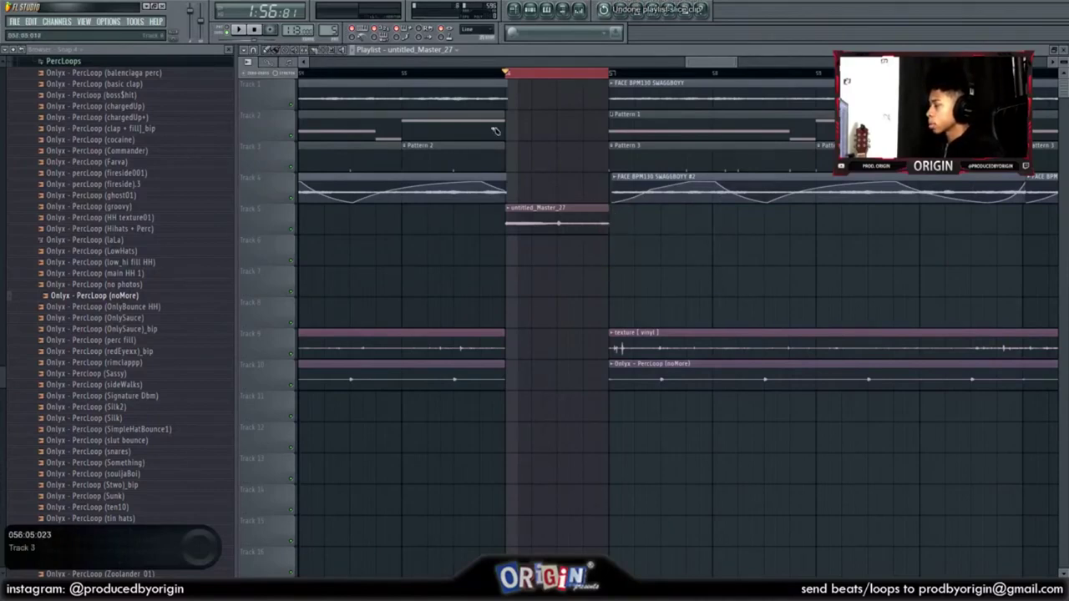
{"action": "scroll", "coordinate": [607, 78], "scroll_direction": "up", "scroll_amount": 3}
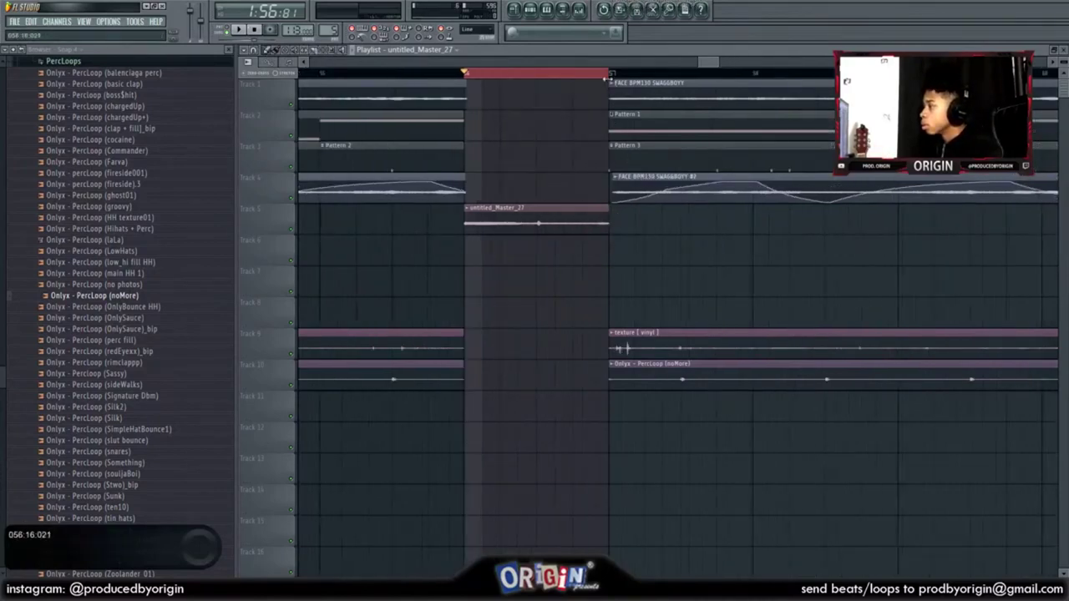
Step: Turn off grid snapping and trim the FACE clips on Tracks 1 and 4 flush with the edges of the bar 56 gap
{"action": "left_click", "coordinate": [255, 51]}
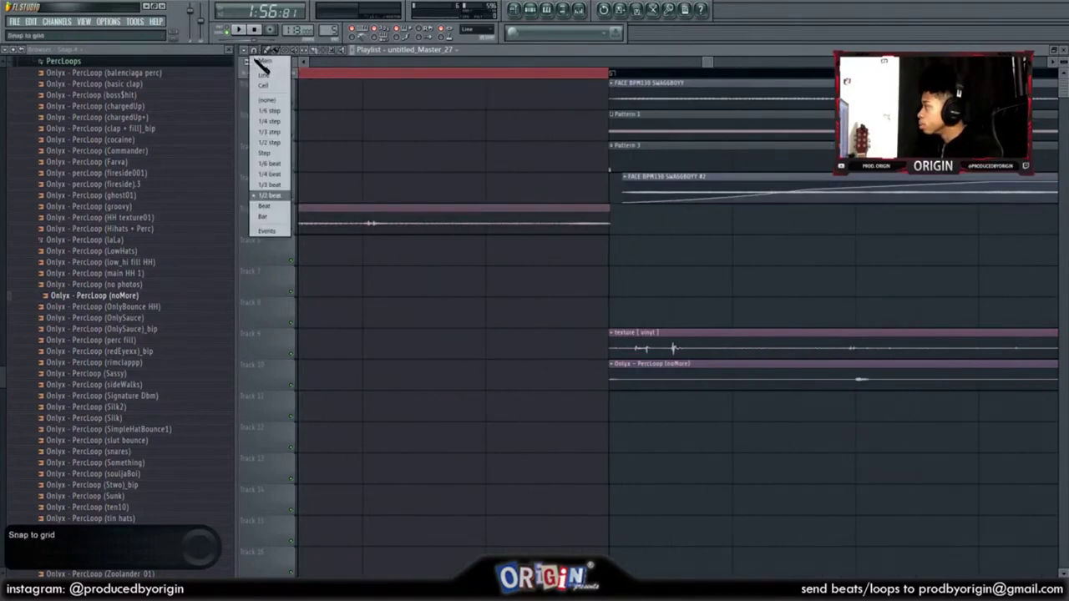
{"action": "left_click", "coordinate": [269, 99]}
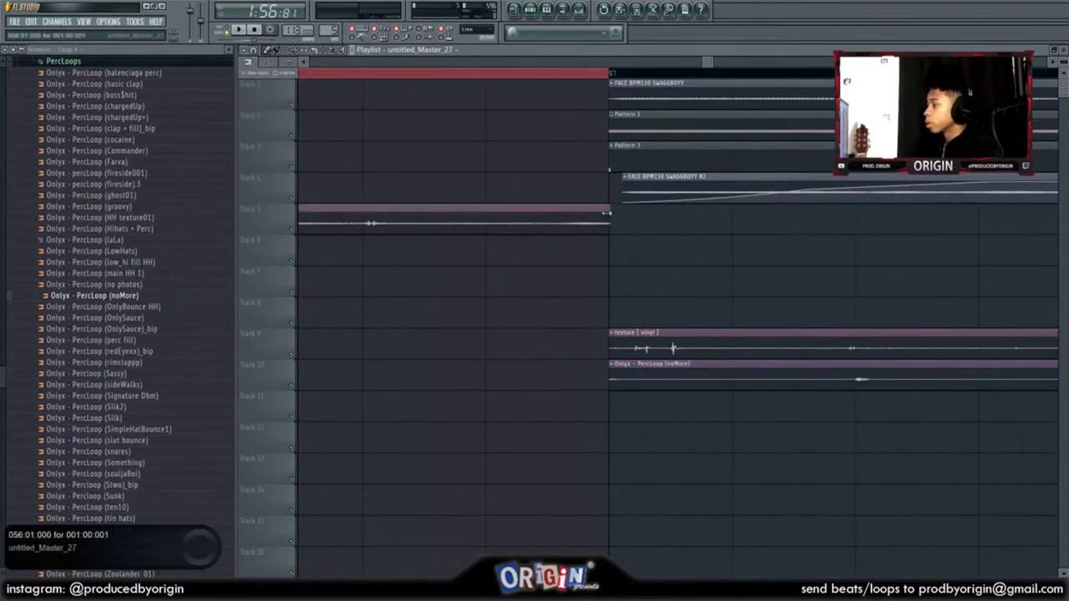
{"action": "scroll", "coordinate": [654, 272], "scroll_direction": "down", "scroll_amount": 3}
{"action": "scroll", "coordinate": [445, 109], "scroll_direction": "up", "scroll_amount": 4}
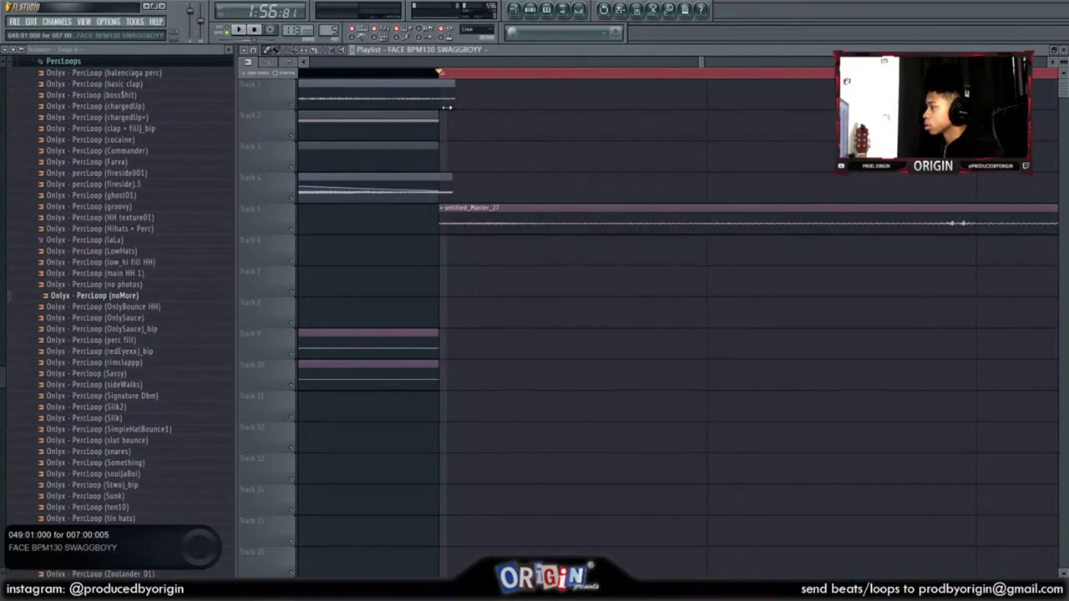
Step: Play the arrangement from bar 56 into the following section to check the rendered transition
{"action": "left_click", "coordinate": [521, 73]}
{"action": "scroll", "coordinate": [519, 77], "scroll_direction": "down", "scroll_amount": 6}
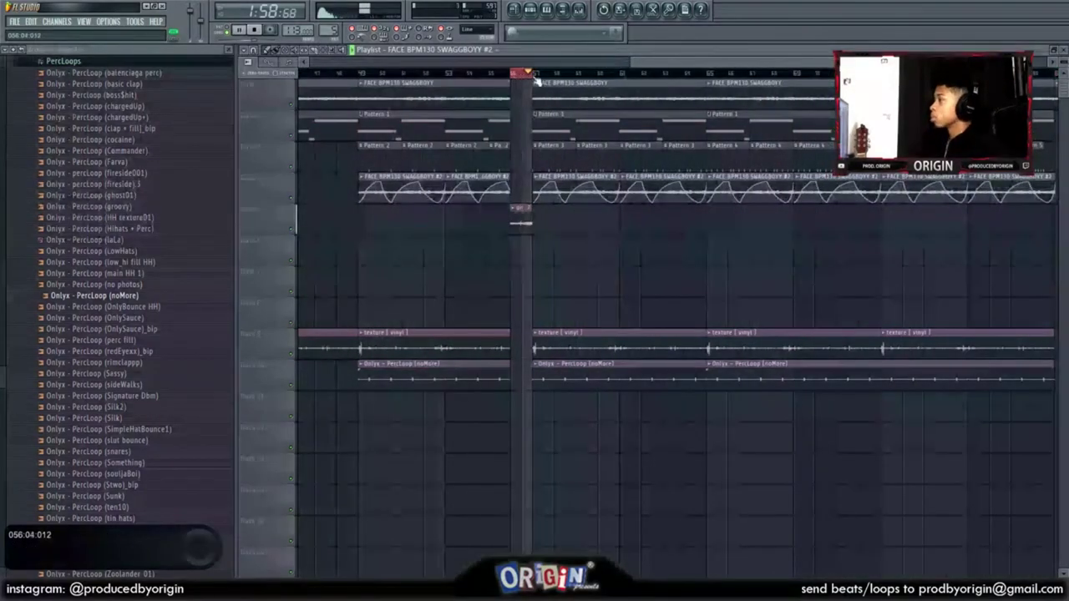
{"action": "left_click", "coordinate": [535, 76]}
{"action": "scroll", "coordinate": [728, 428], "scroll_direction": "down", "scroll_amount": 4}
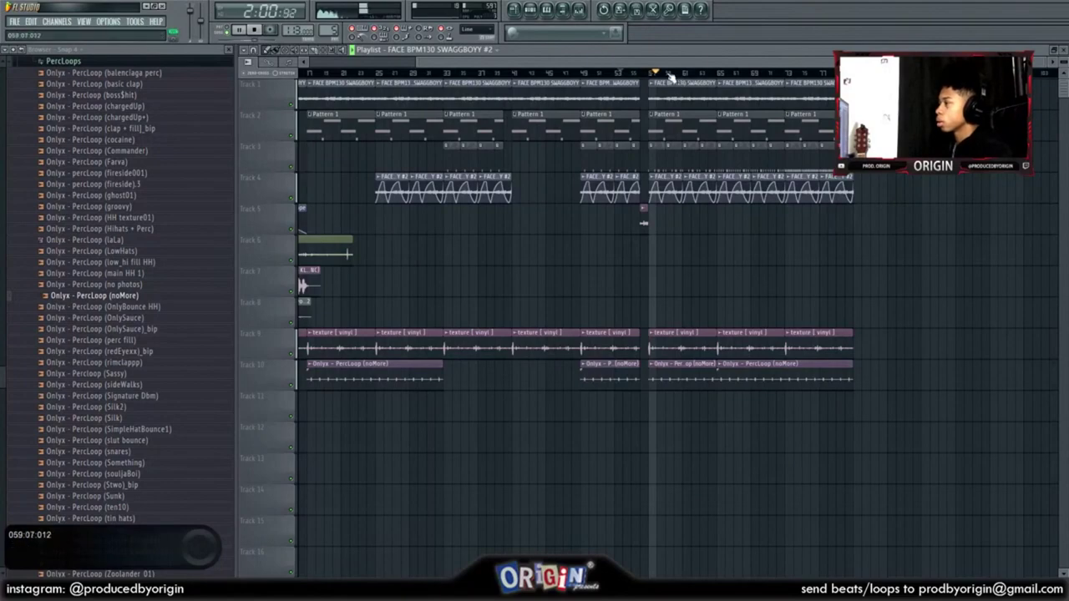
{"action": "scroll", "coordinate": [671, 78], "scroll_direction": "up", "scroll_amount": 5}
{"action": "key", "text": "space"}
Step: Place short rising volume multiplier envelope clips on Tracks 6 and 7 from bar 57 and repeat them up to bar 81
{"action": "left_click", "coordinate": [578, 10]}
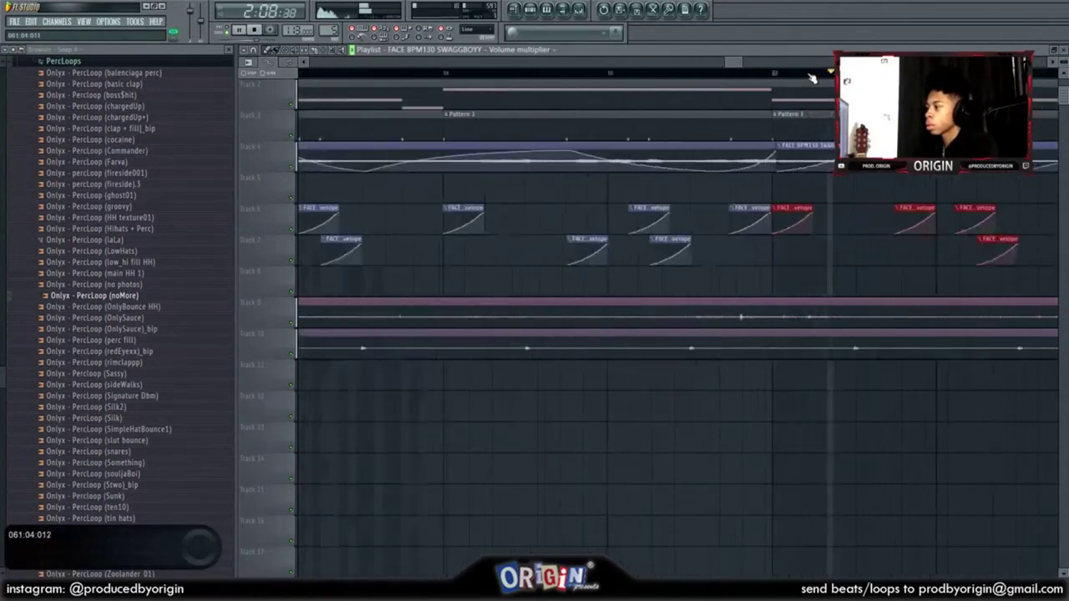
{"action": "scroll", "coordinate": [733, 251], "scroll_direction": "down", "scroll_amount": 2}
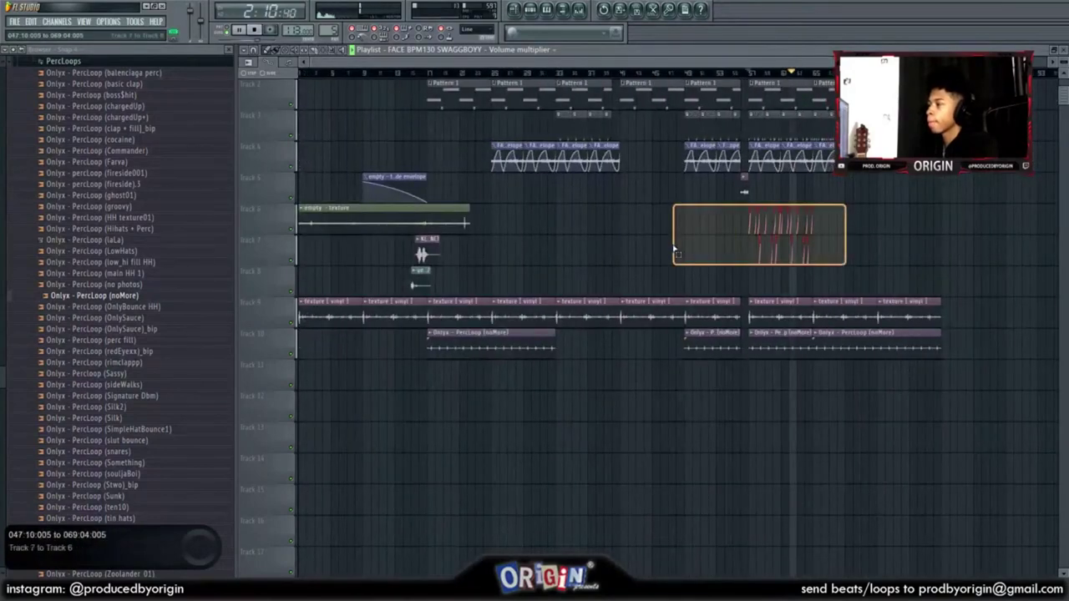
{"action": "scroll", "coordinate": [744, 191], "scroll_direction": "up", "scroll_amount": 4}
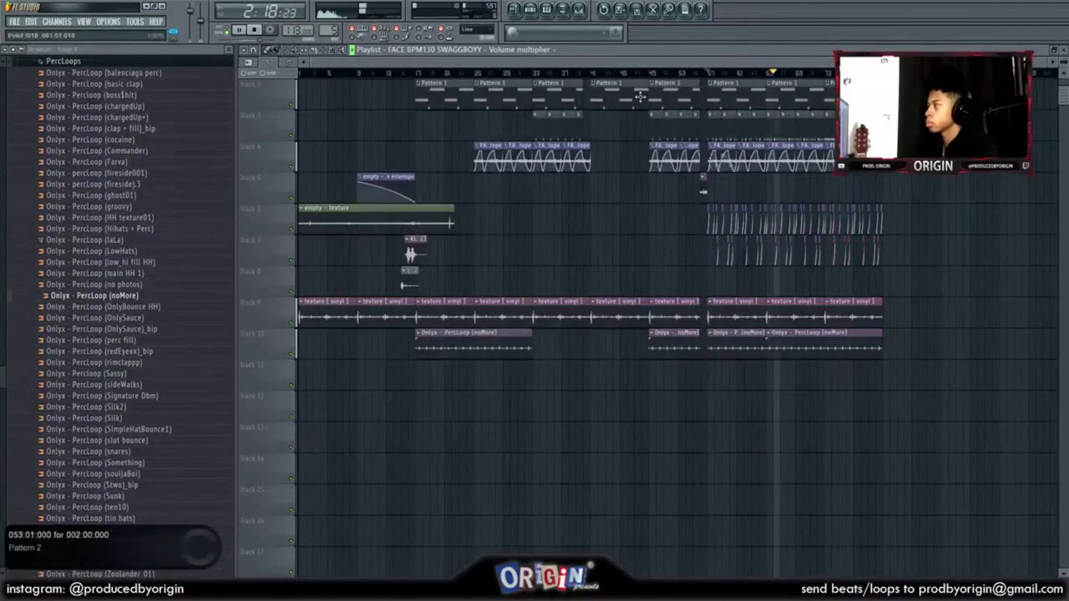
{"action": "left_click", "coordinate": [43, 62]}
{"action": "left_click_drag", "start_coordinate": [3, 314], "coordinate": [3, 176]}
{"action": "left_click", "coordinate": [530, 10]}
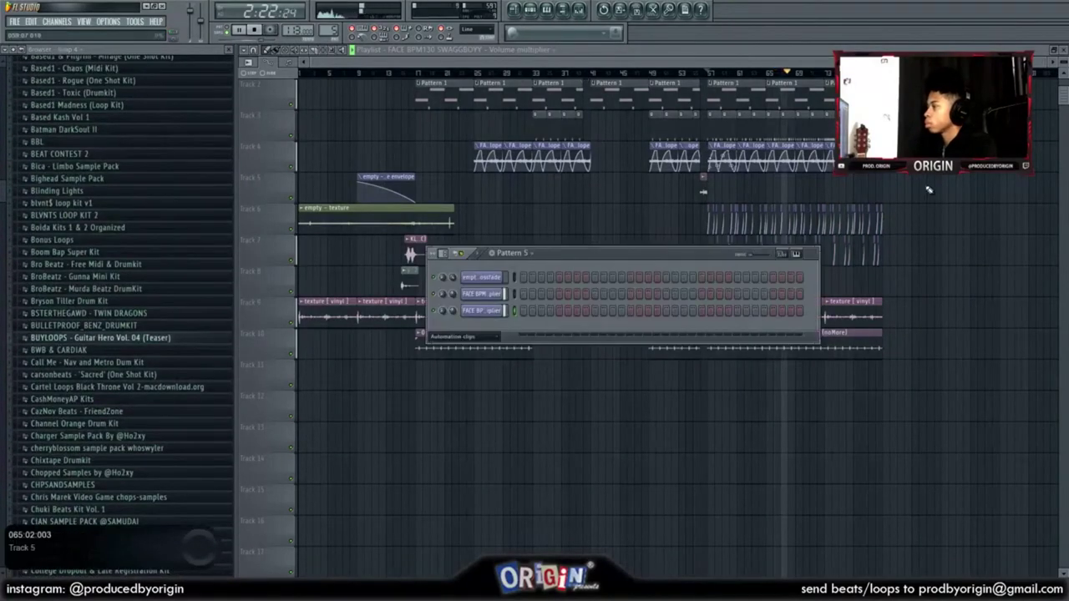
{"action": "right_click", "coordinate": [979, 179]}
{"action": "scroll", "coordinate": [959, 195], "scroll_direction": "up", "scroll_amount": 1}
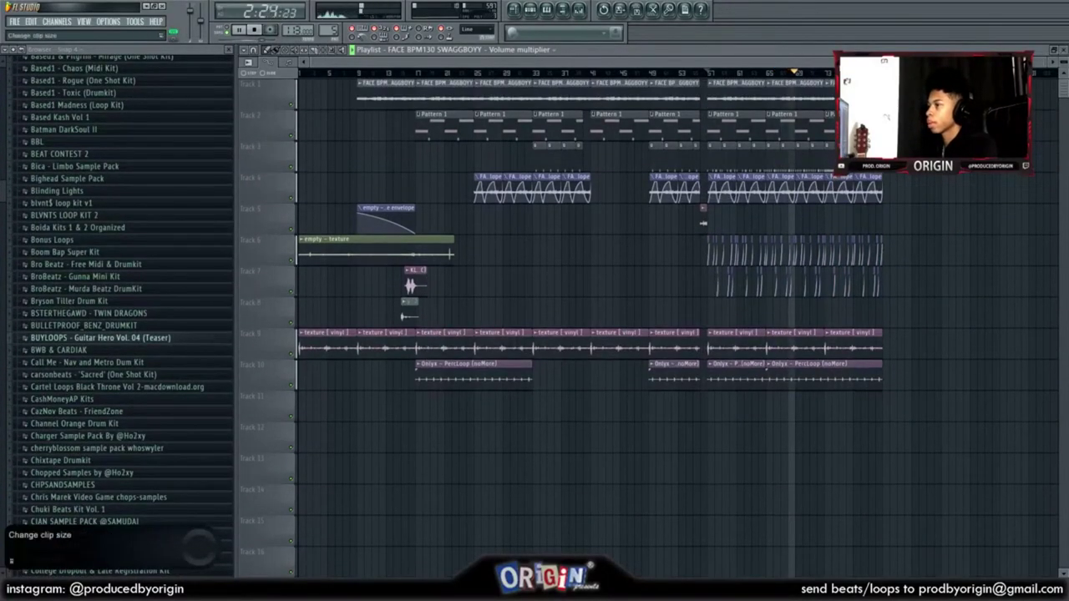
Step: Reduce the playlist's track height and delete the volume multiplier envelope clips on Tracks 6 and 7 from bar 73 to bar 81
{"action": "left_click_drag", "start_coordinate": [1064, 62], "coordinate": [1064, 70]}
{"action": "left_click", "coordinate": [553, 414]}
{"action": "right_click", "coordinate": [555, 415]}
{"action": "left_click", "coordinate": [550, 441]}
{"action": "right_click", "coordinate": [549, 442]}
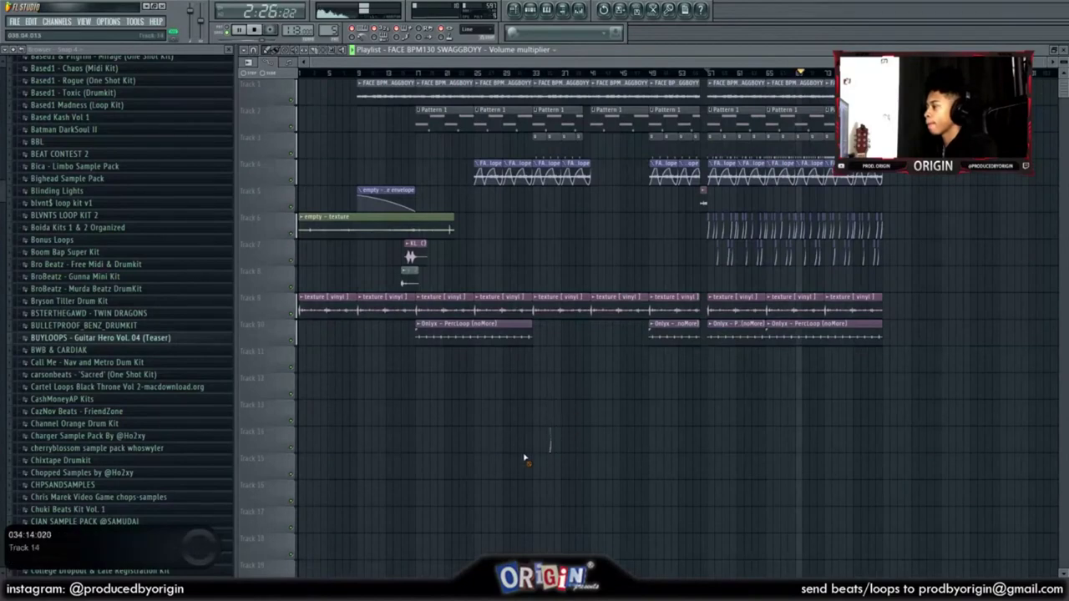
{"action": "scroll", "coordinate": [882, 179], "scroll_direction": "up", "scroll_amount": 4}
{"action": "left_click_drag", "start_coordinate": [875, 225], "coordinate": [710, 257]}
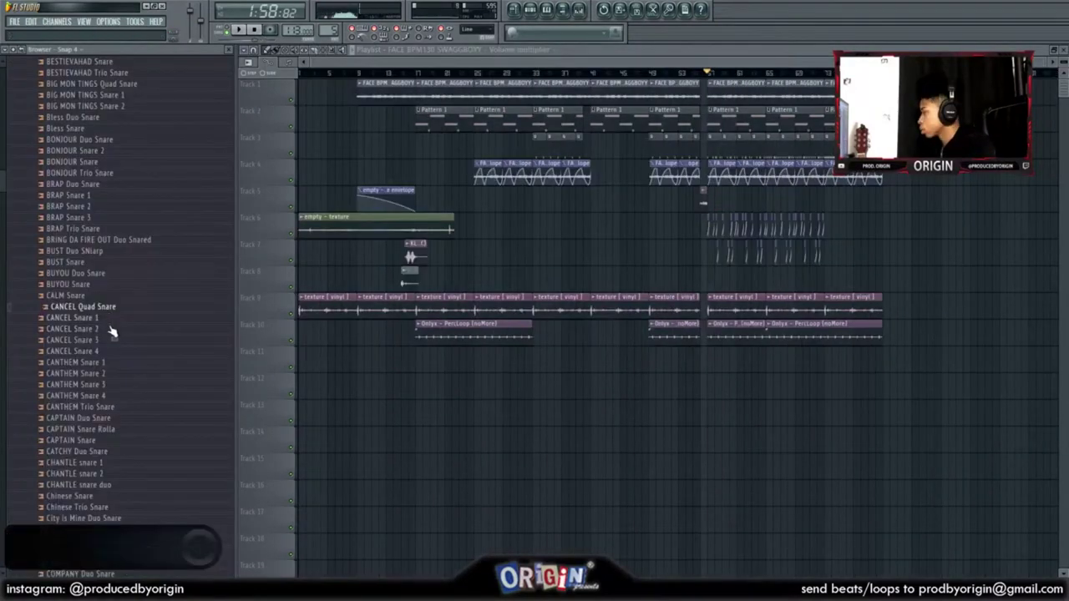
Step: Audition several snare samples in the browser and load BUYOU Snare into the channel rack's snare channel
{"action": "left_click", "coordinate": [103, 321]}
{"action": "left_click", "coordinate": [96, 299]}
{"action": "left_click", "coordinate": [95, 286]}
{"action": "left_click", "coordinate": [91, 276]}
{"action": "left_click", "coordinate": [94, 285]}
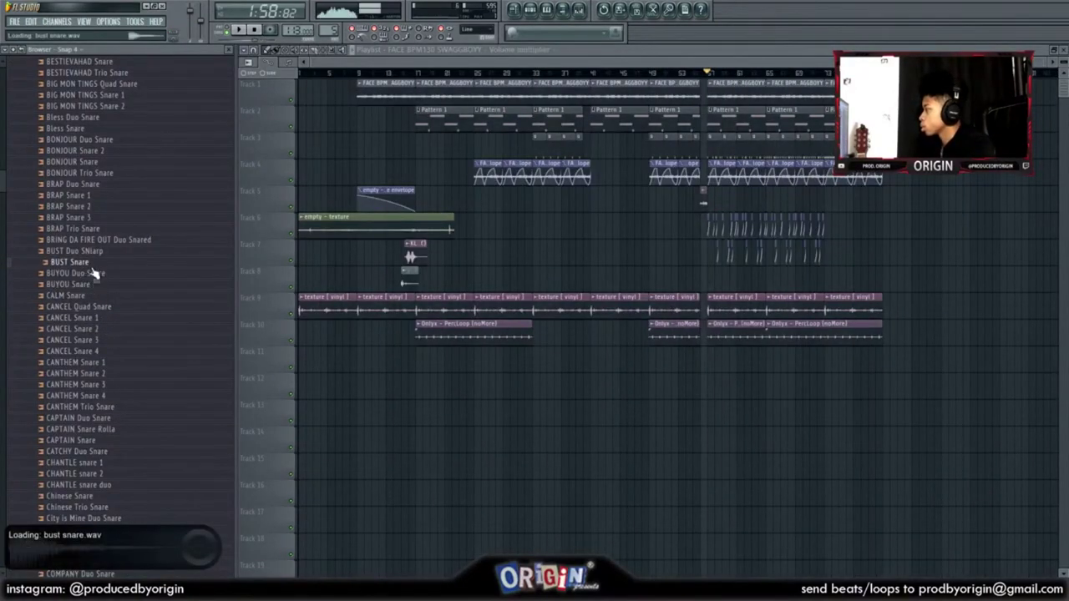
{"action": "left_click", "coordinate": [530, 10]}
{"action": "left_click_drag", "start_coordinate": [82, 288], "coordinate": [119, 268]}
{"action": "left_click", "coordinate": [468, 338]}
{"action": "left_click", "coordinate": [466, 350]}
{"action": "left_click_drag", "start_coordinate": [367, 364], "coordinate": [547, 414]}
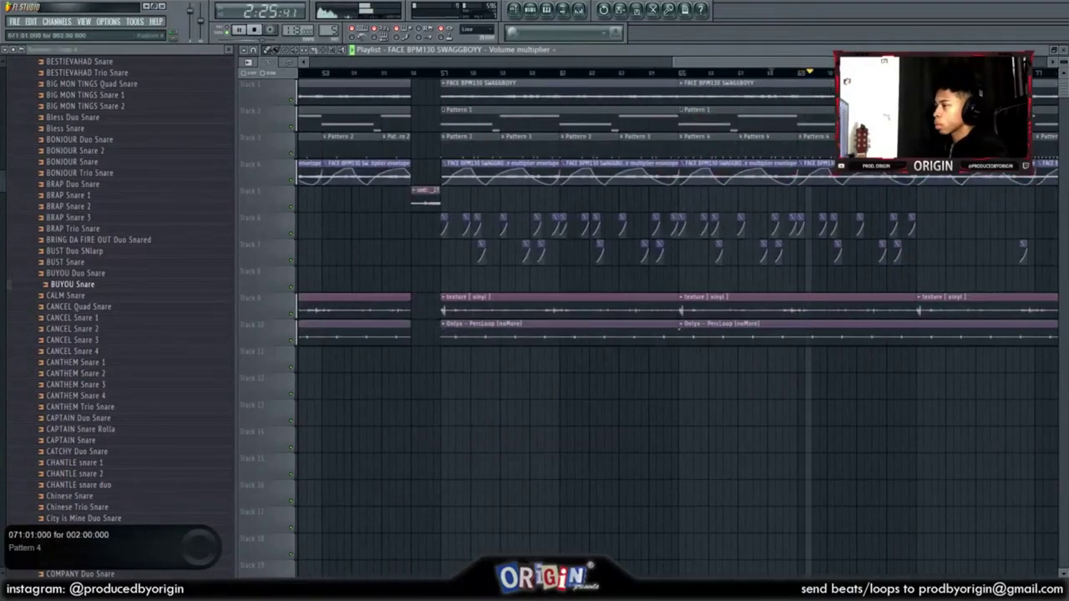
Step: Make the Pattern 4 clip at bar 71 on Track 3 unique and check its steps in the channel rack
{"action": "left_click", "coordinate": [861, 137]}
{"action": "left_click", "coordinate": [889, 201]}
{"action": "left_click", "coordinate": [531, 10]}
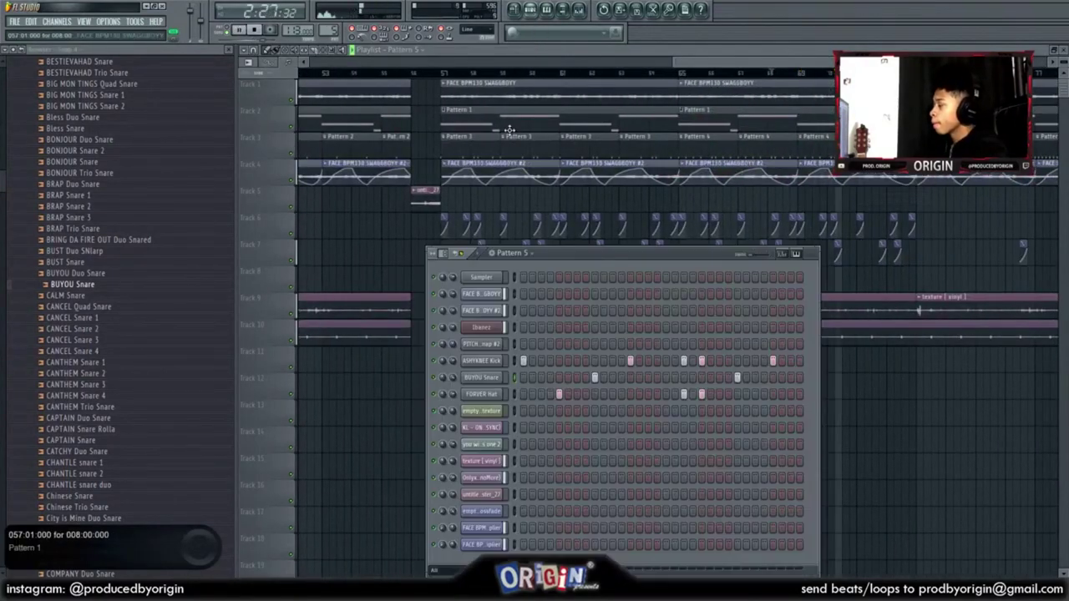
{"action": "key", "text": "F6"}
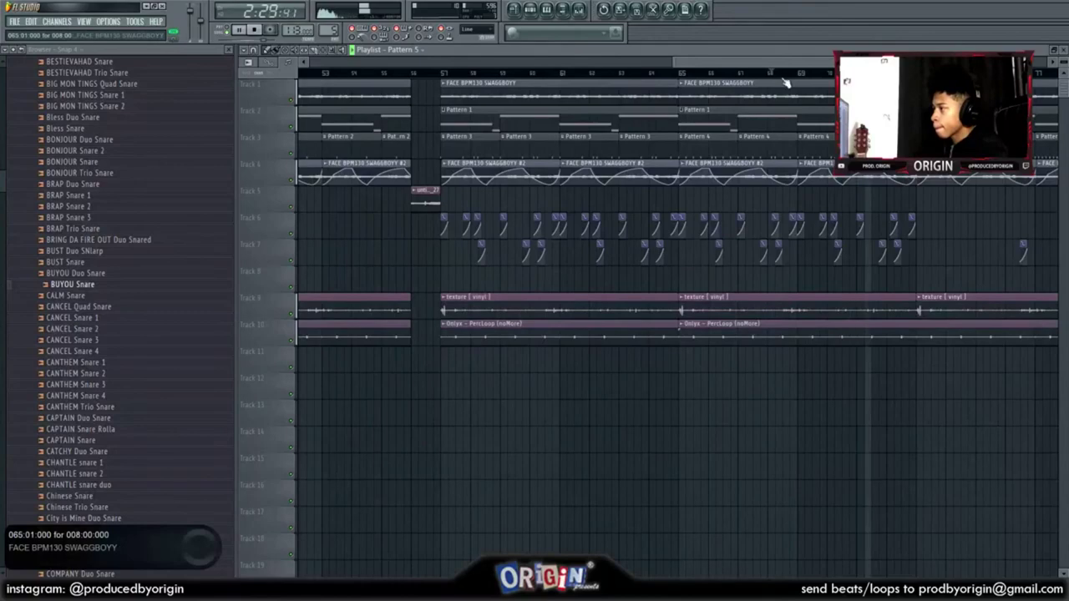